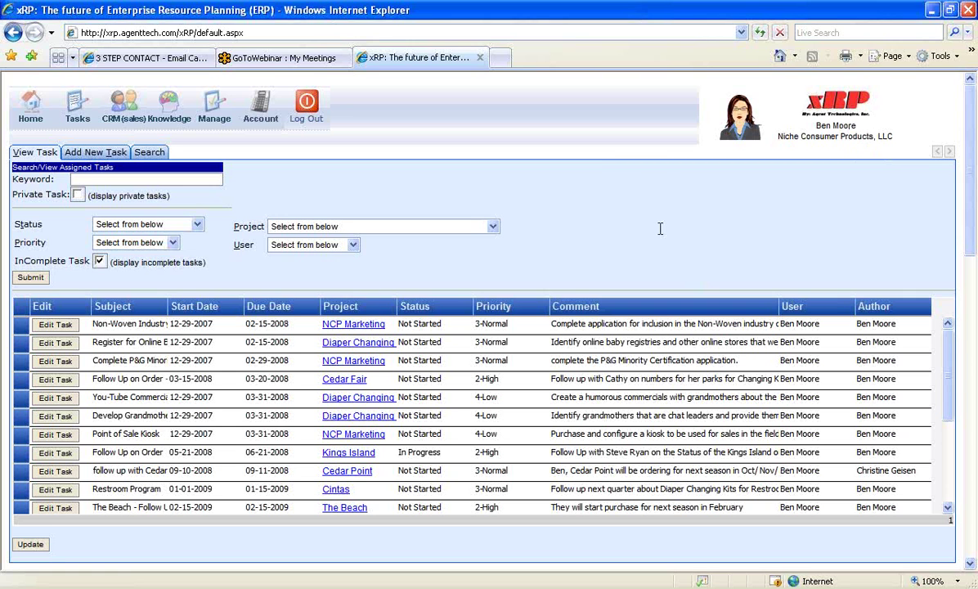
# Show the Opportunity Types list from CRM Setup, then go to the Considering opportunities
pyautogui.moveTo(951, 352)
pyautogui.mouseDown()
pyautogui.moveTo(952, 404)
pyautogui.moveTo(949, 352)
pyautogui.mouseUp()
pyautogui.moveTo(111, 121)
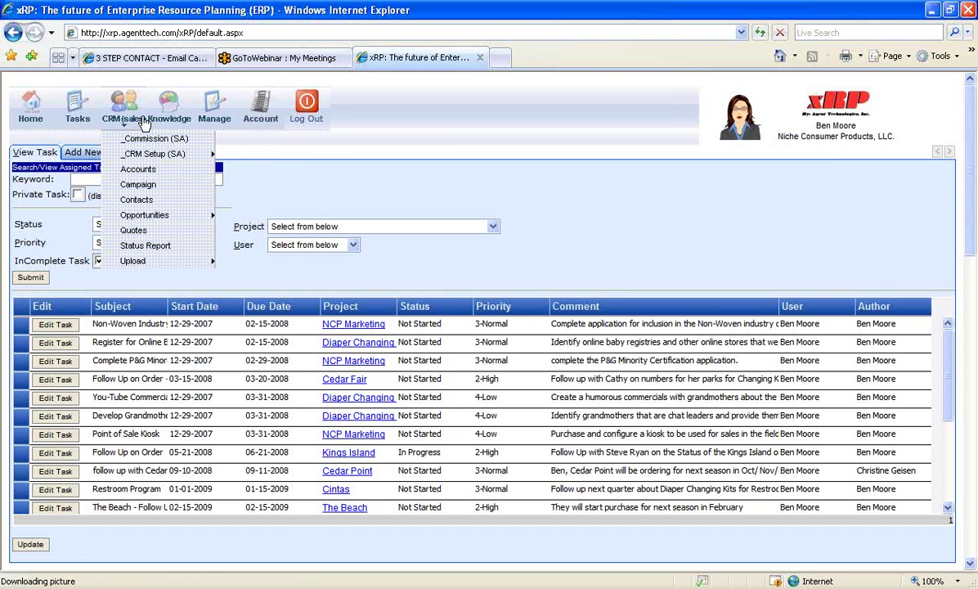
pyautogui.moveTo(163, 154)
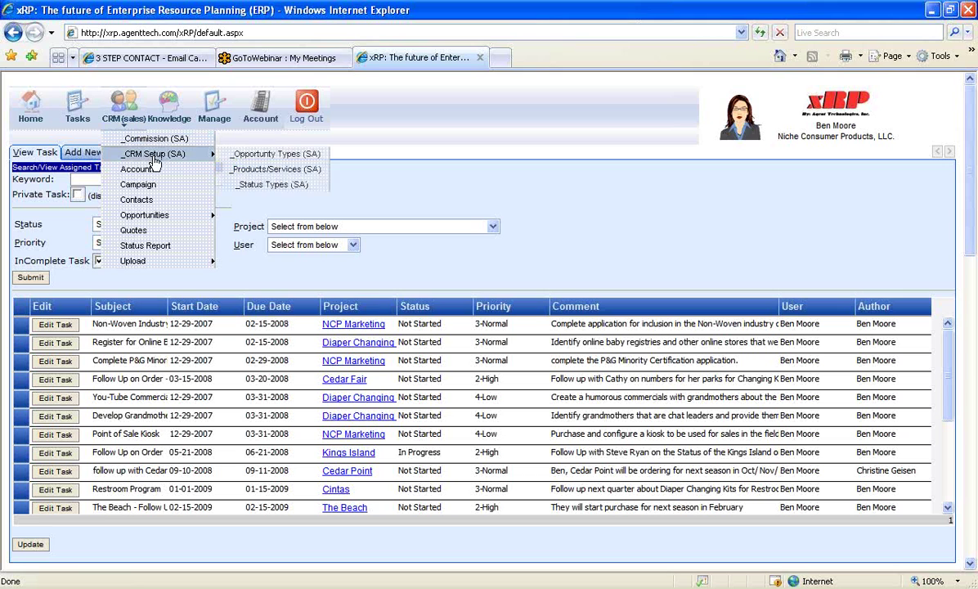
pyautogui.click(250, 155)
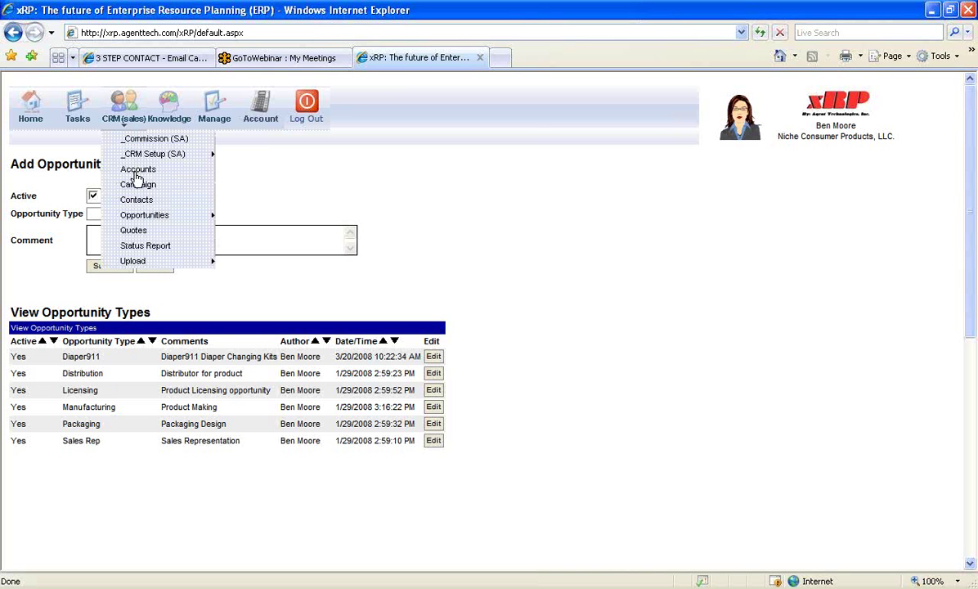
pyautogui.moveTo(196, 215)
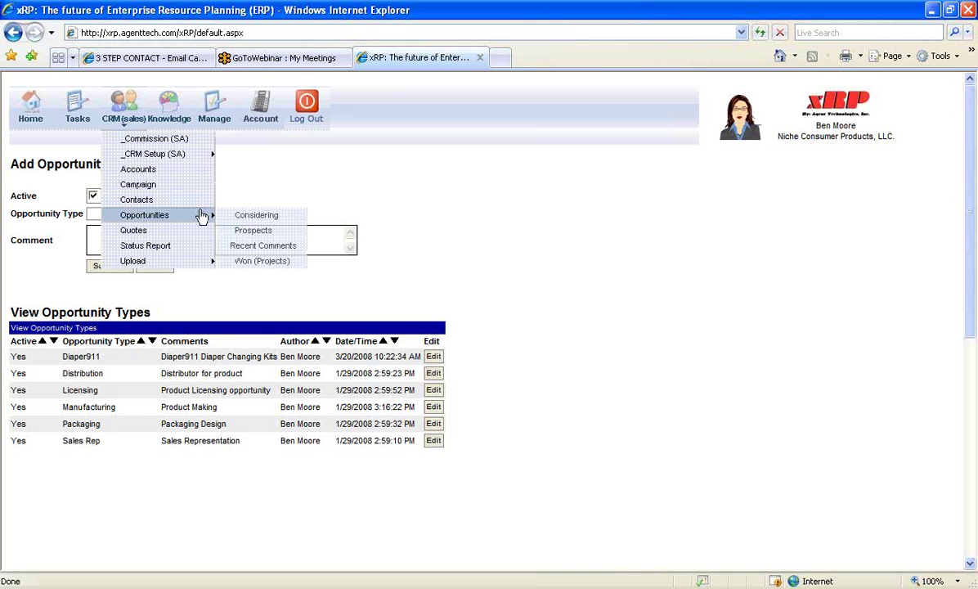
pyautogui.click(248, 218)
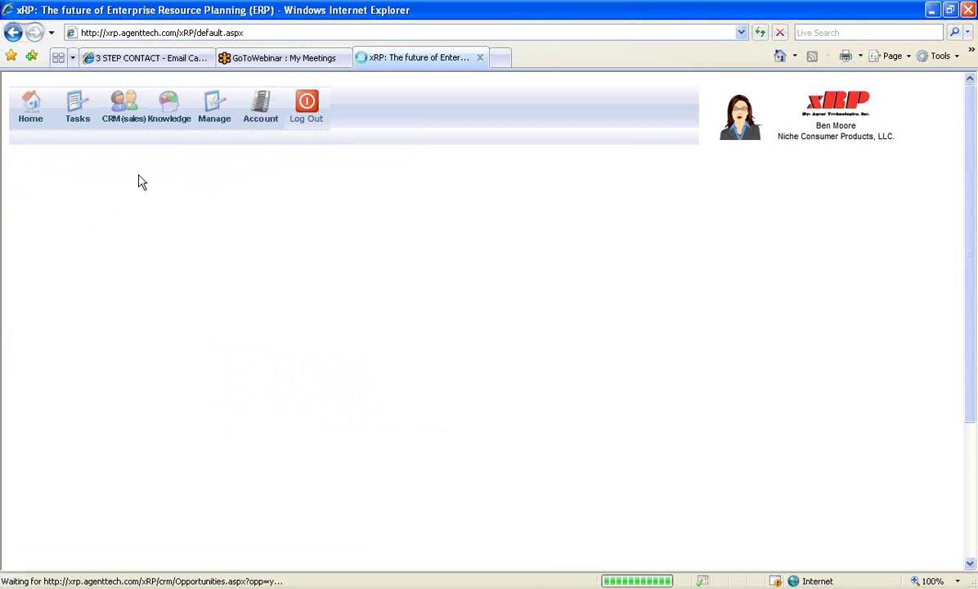
# From the Considering opportunities list, start a new opportunity record
pyautogui.moveTo(131, 119)
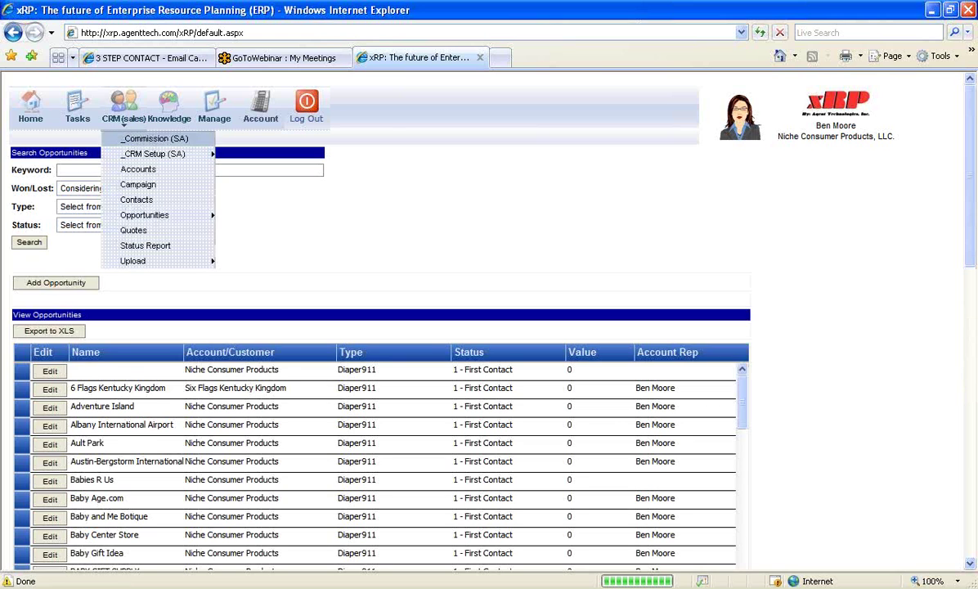
pyautogui.moveTo(200, 215)
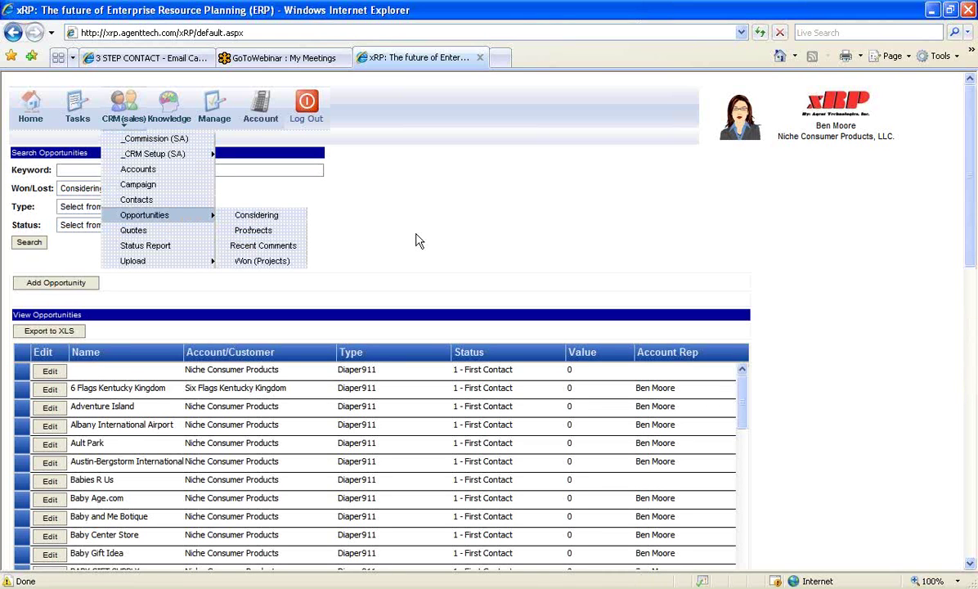
pyautogui.click(74, 288)
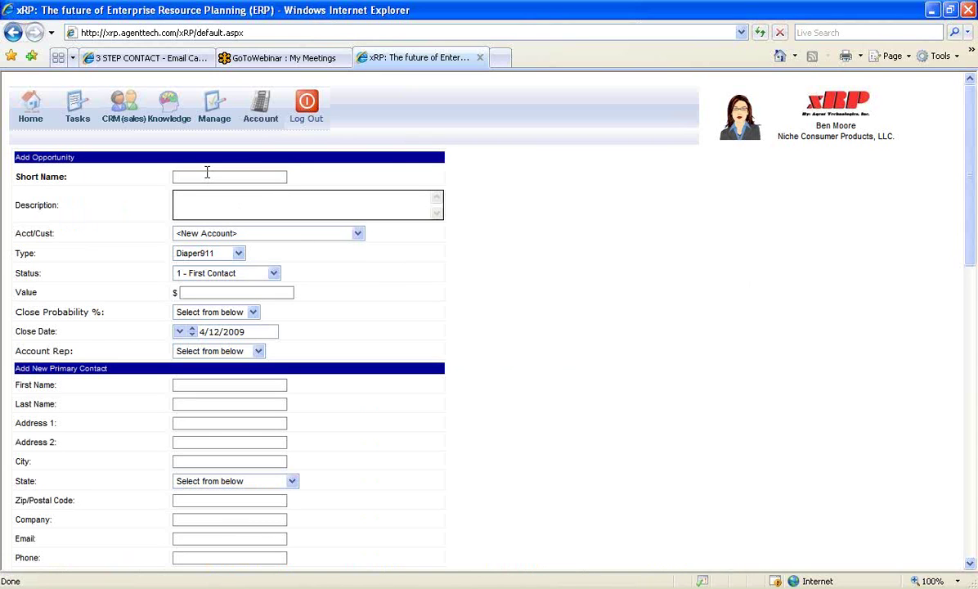
# Name it 'Test Opportunity' with description 'Test Opportunity for presentation', keeping a new account
pyautogui.write('Test Opportunity')
pyautogui.press('Tab')
pyautogui.write('Test Opportunity for presentation')
pyautogui.click(333, 238)
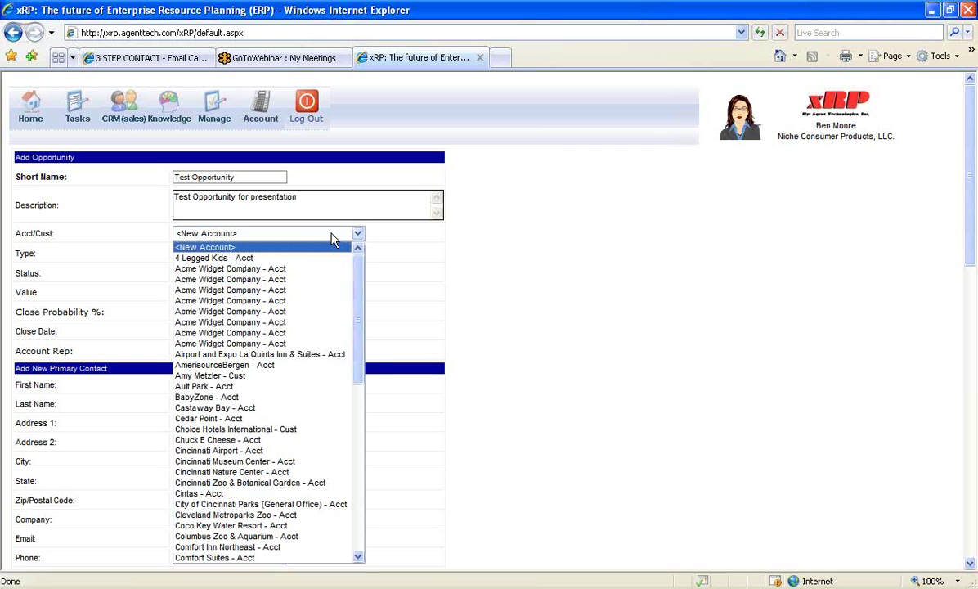
pyautogui.click(408, 246)
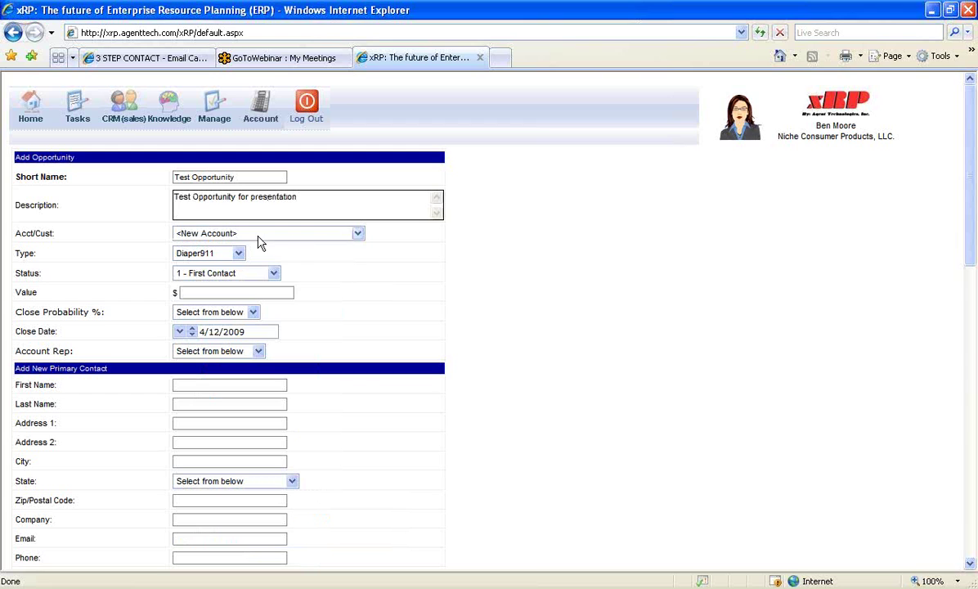
# Set type Manufacturing, status 5 - Demonstration, value 25000 and close probability 50%
pyautogui.click(239, 255)
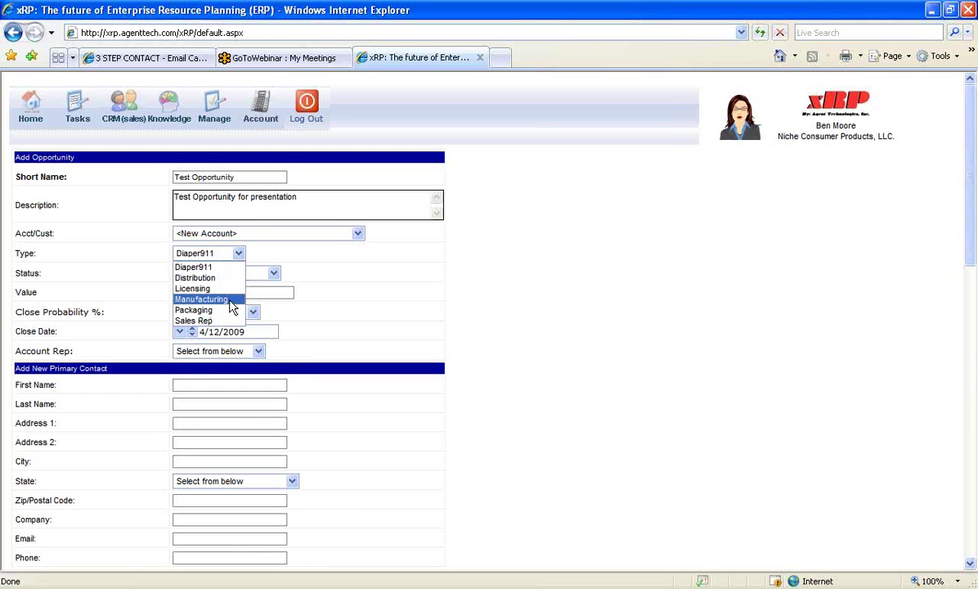
pyautogui.click(233, 307)
pyautogui.click(250, 273)
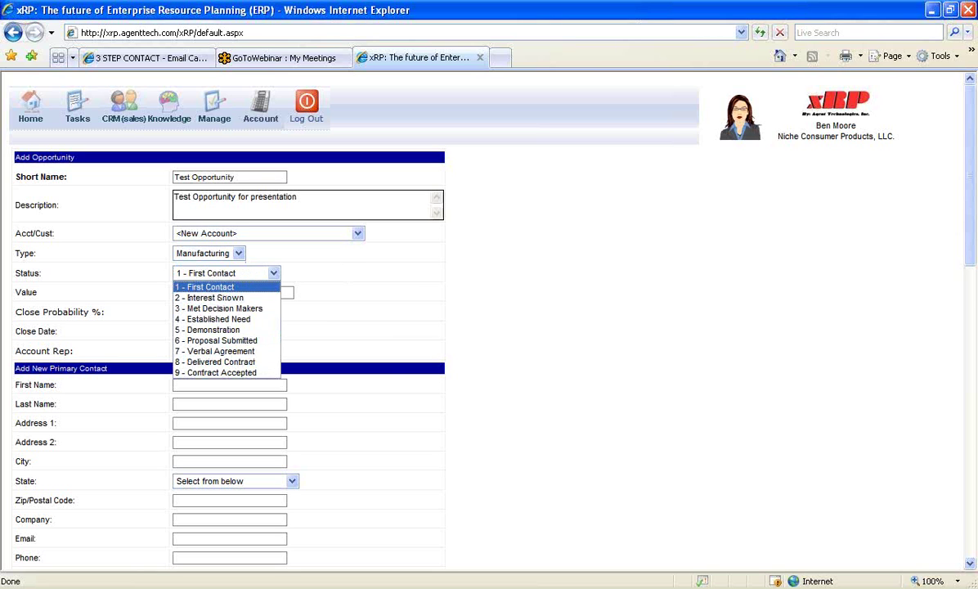
pyautogui.click(246, 329)
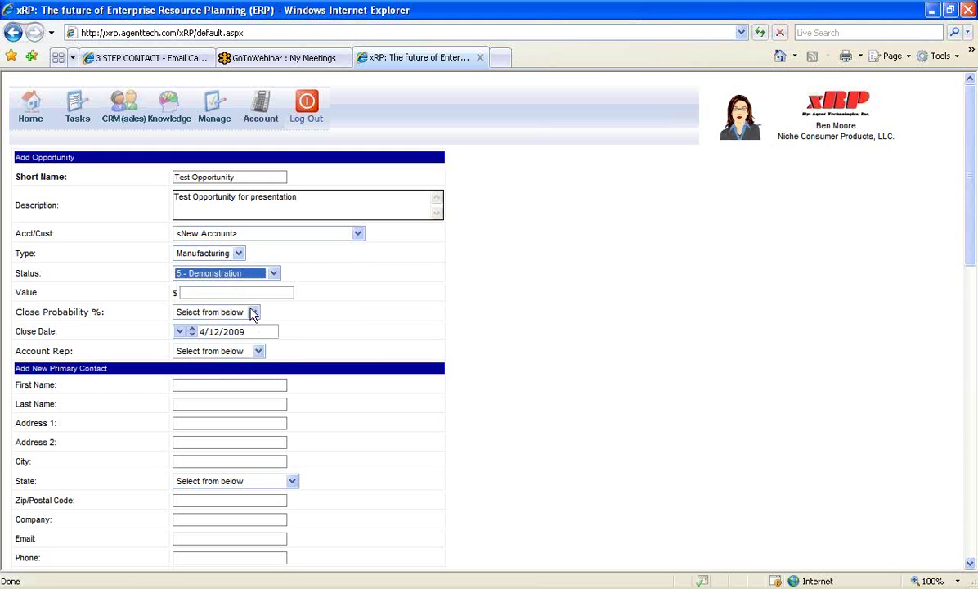
pyautogui.click(235, 292)
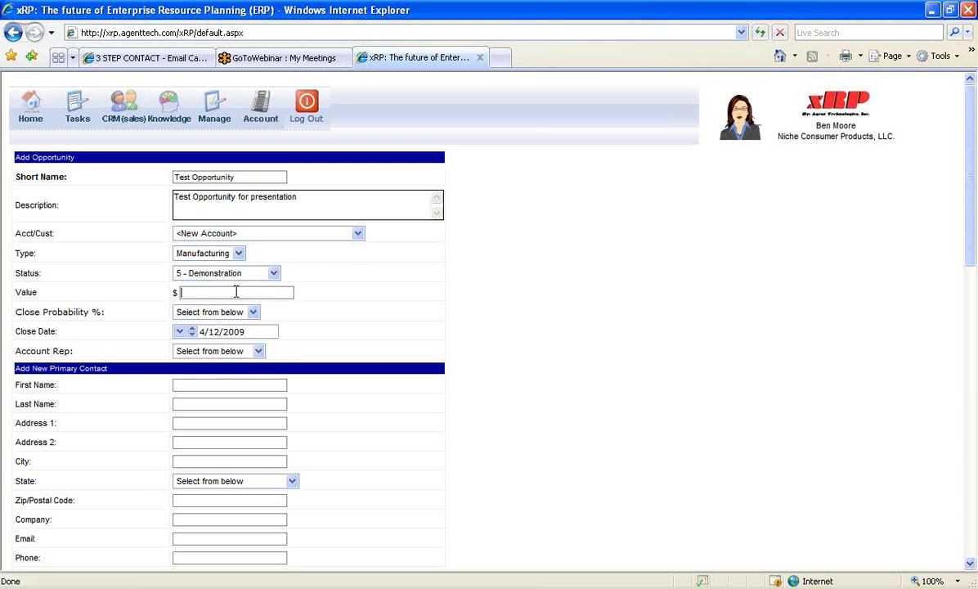
pyautogui.write('25000')
pyautogui.click(255, 312)
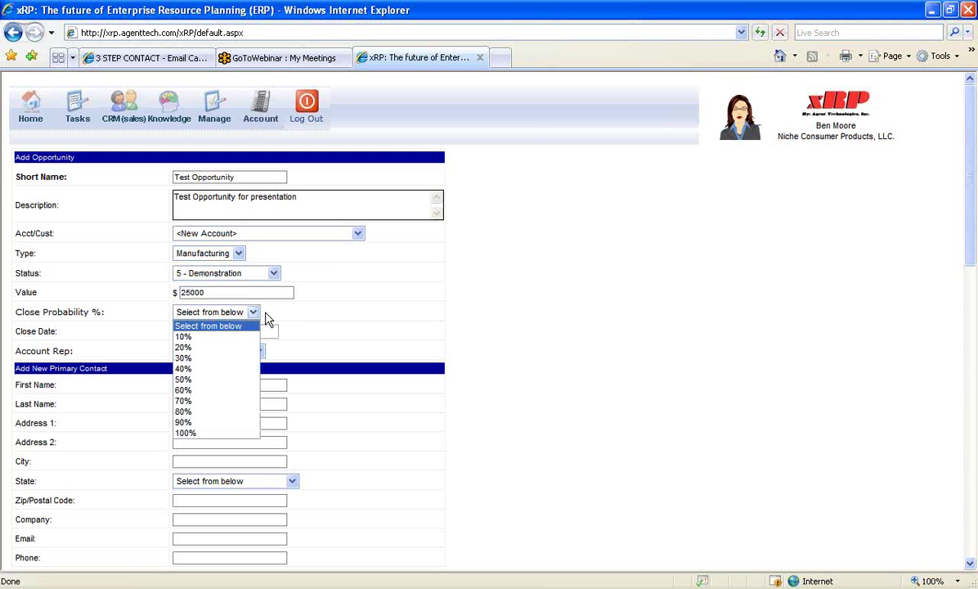
pyautogui.click(224, 382)
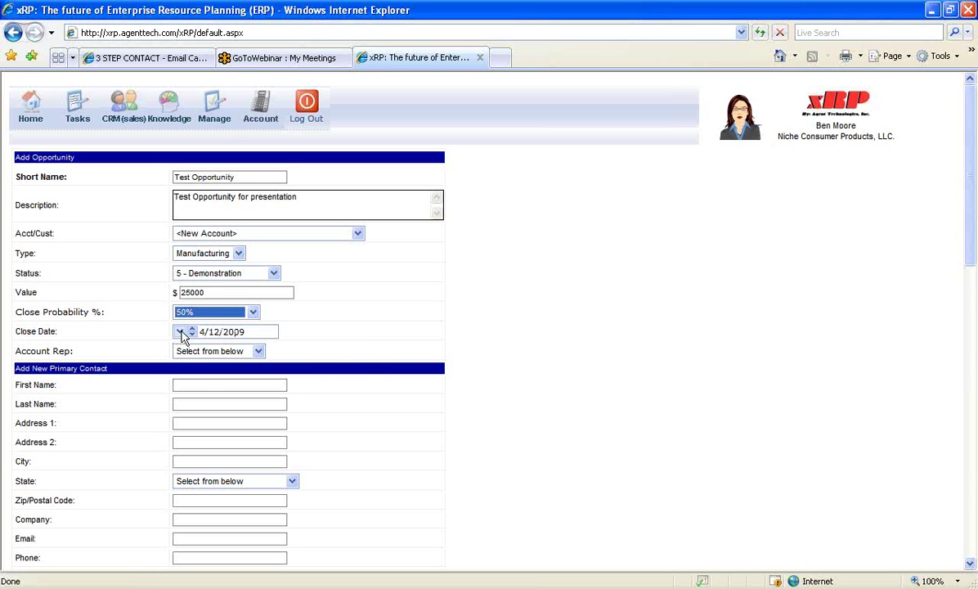
# Set the close date to 5/14/2009 and assign the signed-in user as account rep
pyautogui.click(181, 333)
pyautogui.click(369, 358)
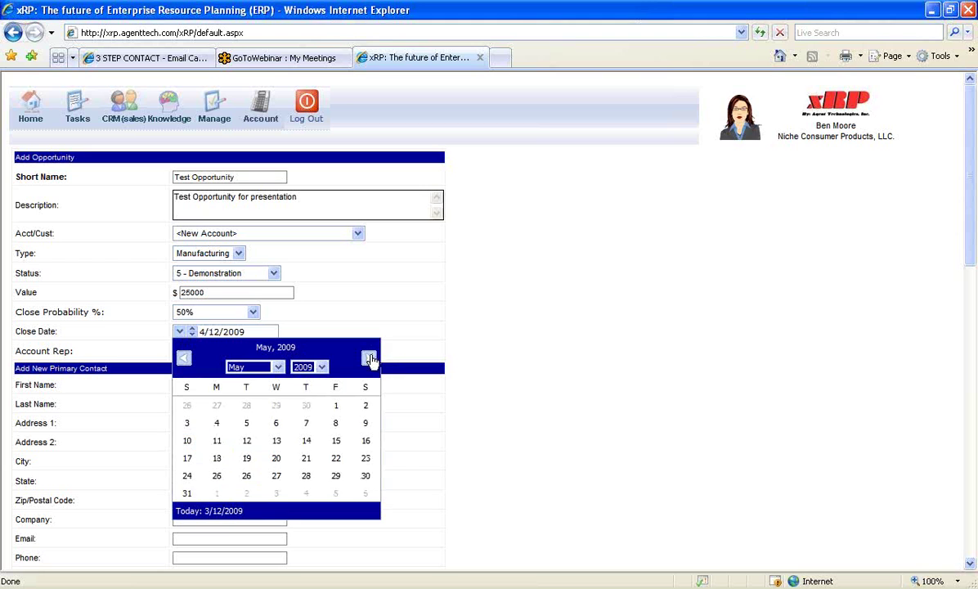
pyautogui.click(307, 442)
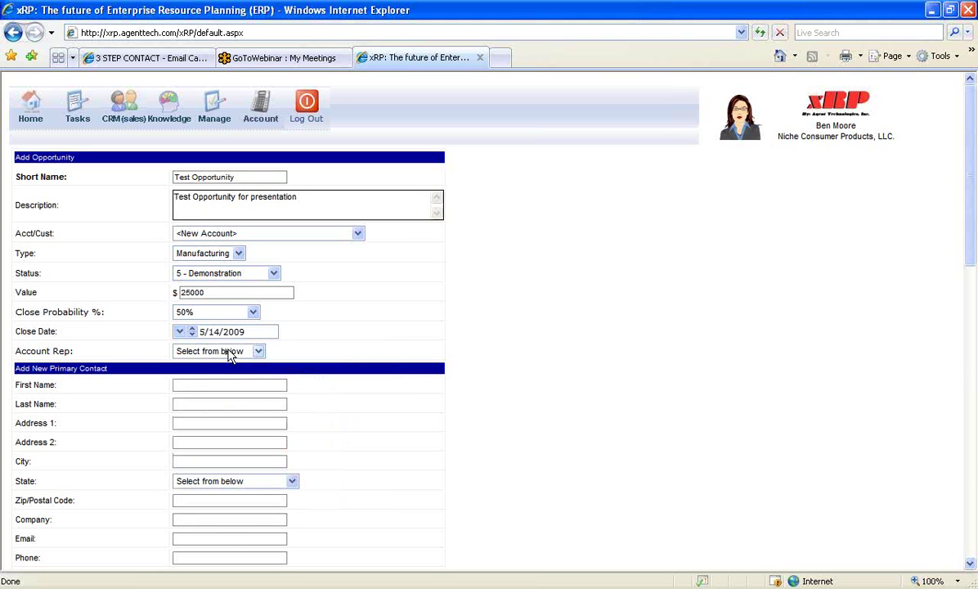
pyautogui.click(229, 352)
pyautogui.click(206, 376)
pyautogui.click(203, 384)
# Fill in the primary contact's name, postal address, company Acme Widget Company, e-mail and phone
pyautogui.write('John')
pyautogui.write('SMith')
pyautogui.write('123 Main S')
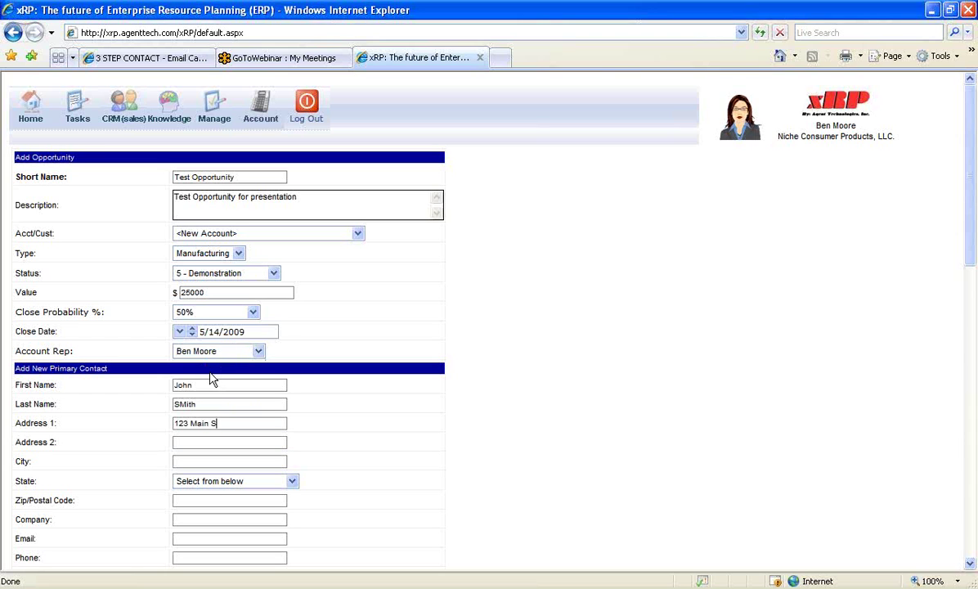
pyautogui.write('treeCincinnati')
pyautogui.press('Tab')
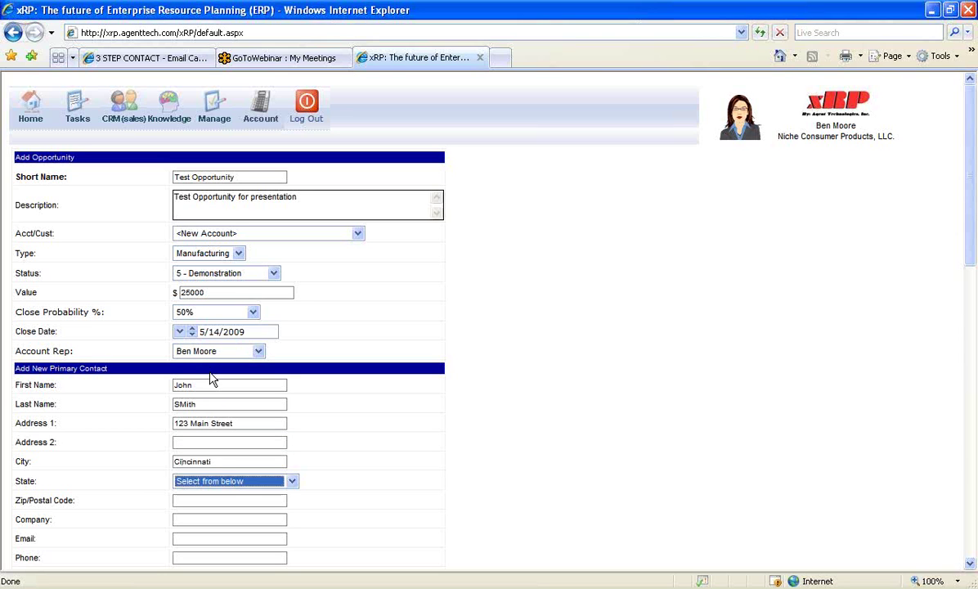
pyautogui.press('o')
pyautogui.press('Tab')
pyautogui.write('45202')
pyautogui.press('Tab')
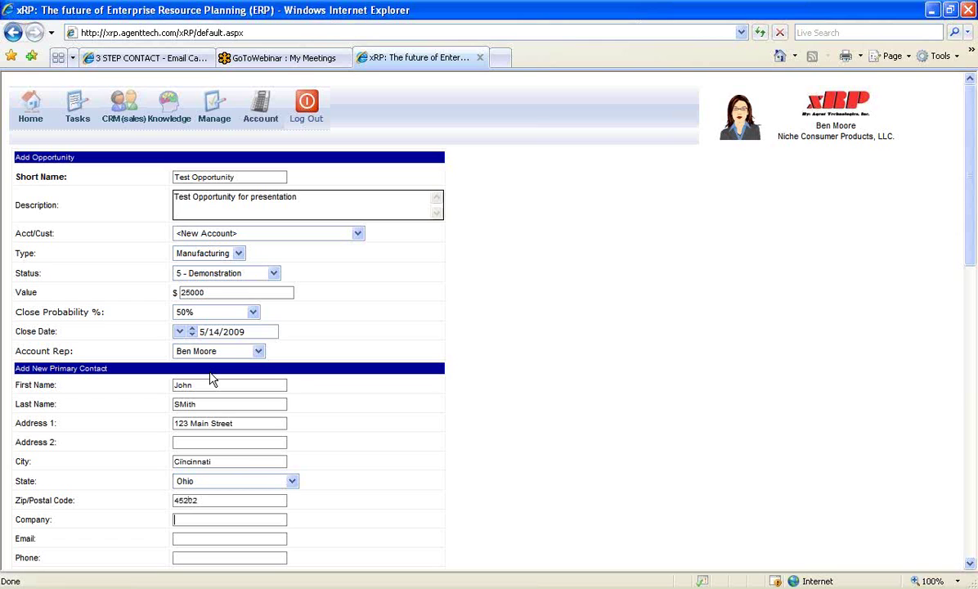
pyautogui.write('Acme W')
pyautogui.write('idget Company')
pyautogui.write('jsmith@acm')
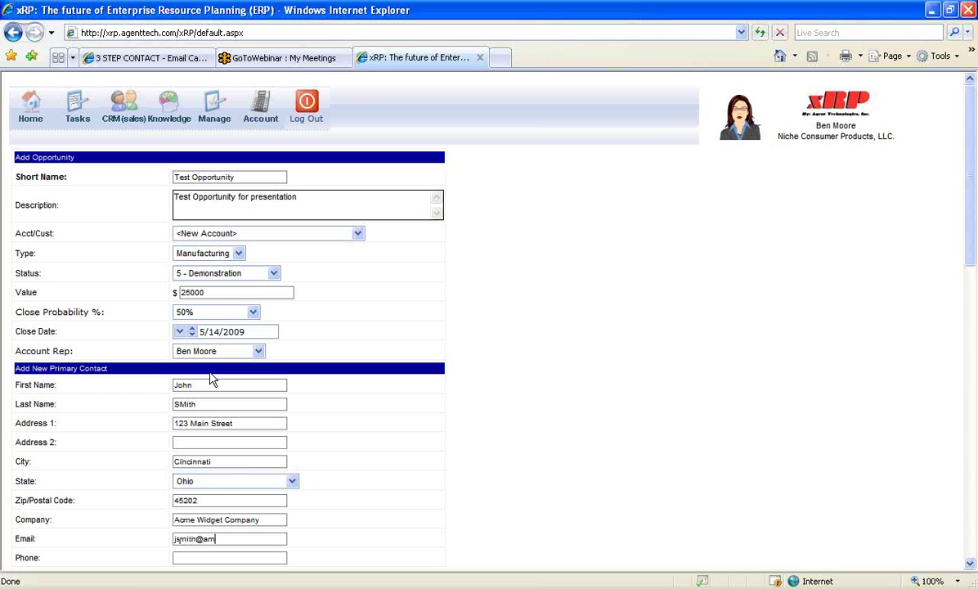
pyautogui.write('ewidge')
pyautogui.write('513.555.1212')
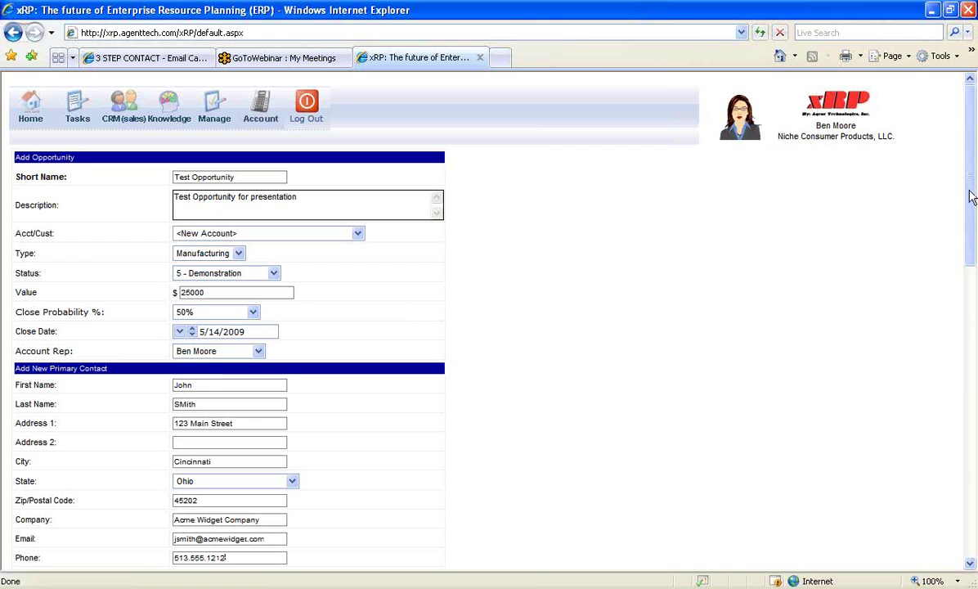
# Add the contact's fax number and save the opportunity
pyautogui.scroll(-3, 969, 271)
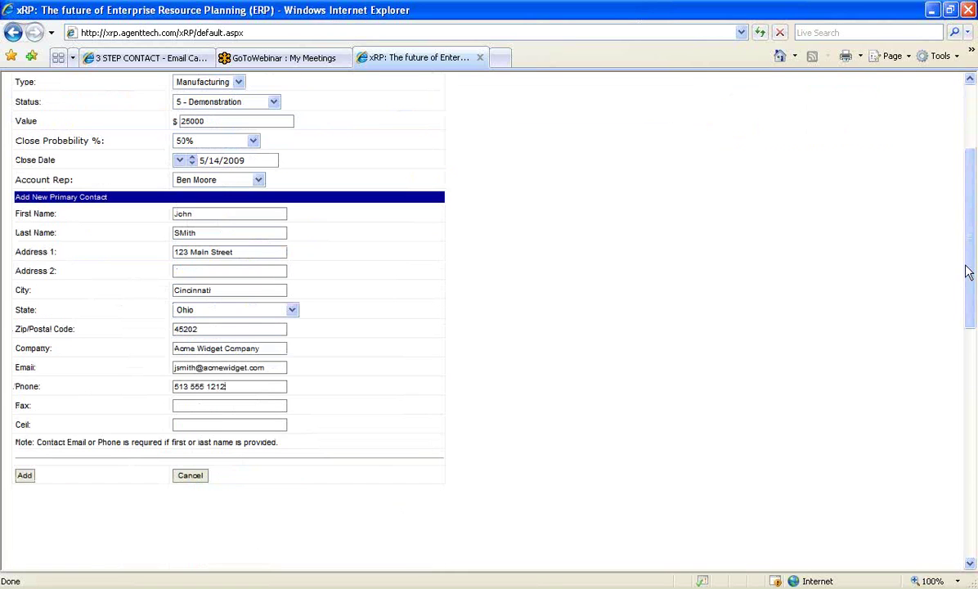
pyautogui.click(200, 404)
pyautogui.write('513.555')
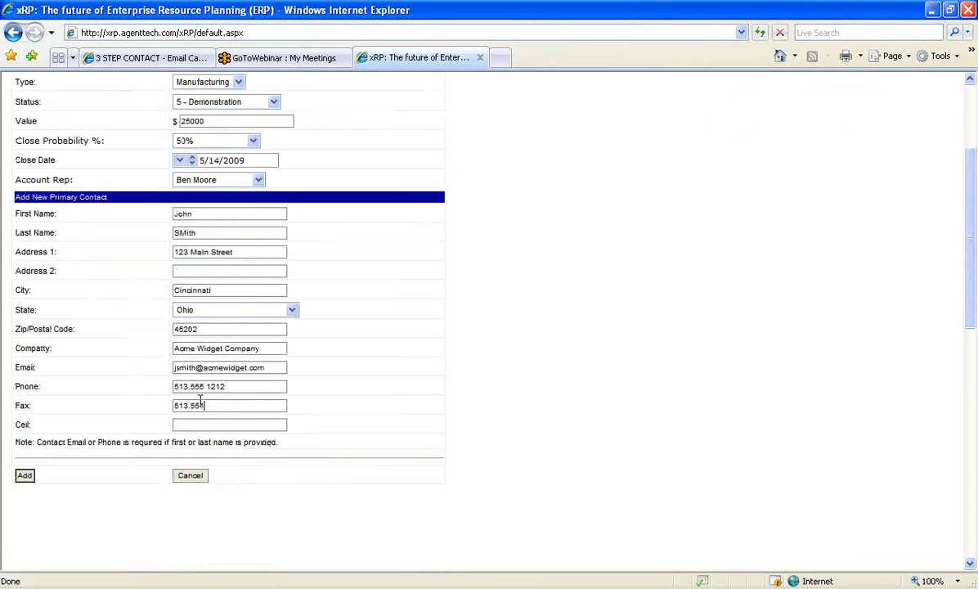
pyautogui.write('.1213.')
pyautogui.click(25, 475)
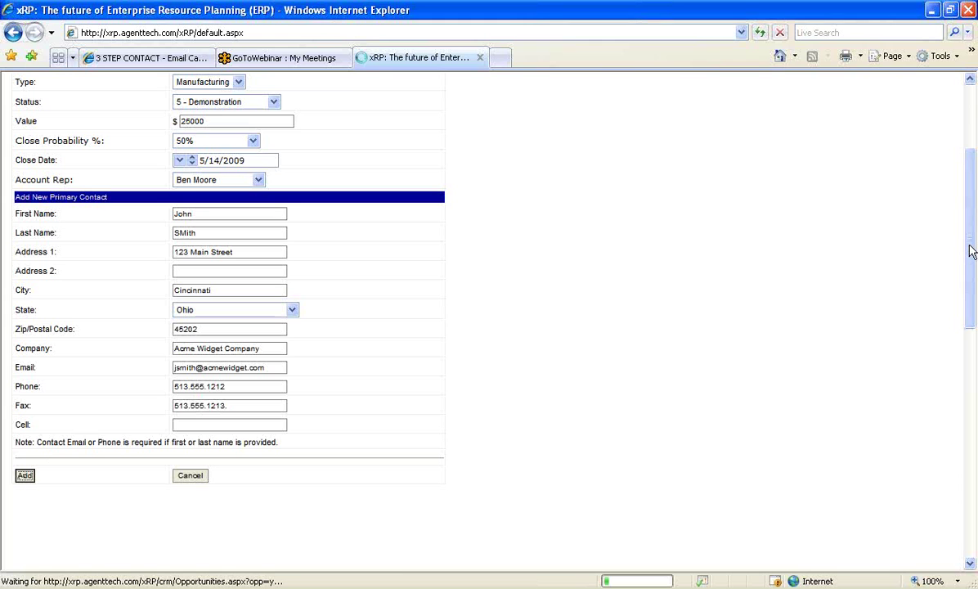
pyautogui.moveTo(972, 251); pyautogui.dragTo(972, 207)
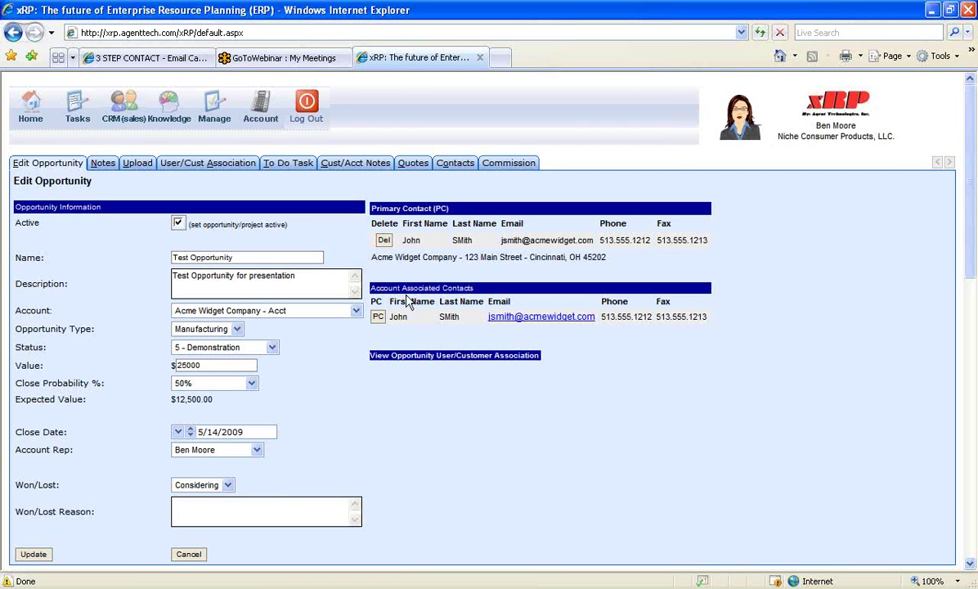
# Switch the saved opportunity to its Notes tab
pyautogui.click(104, 166)
# Add a note about speaking to the contact about delivering 100 widgets on Tuesday
pyautogui.click(98, 162)
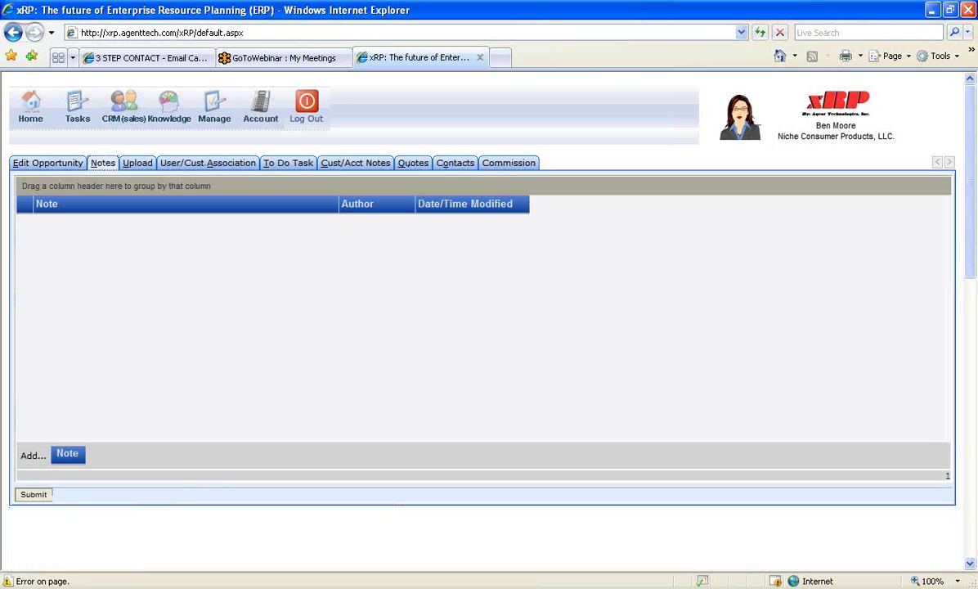
pyautogui.click(67, 454)
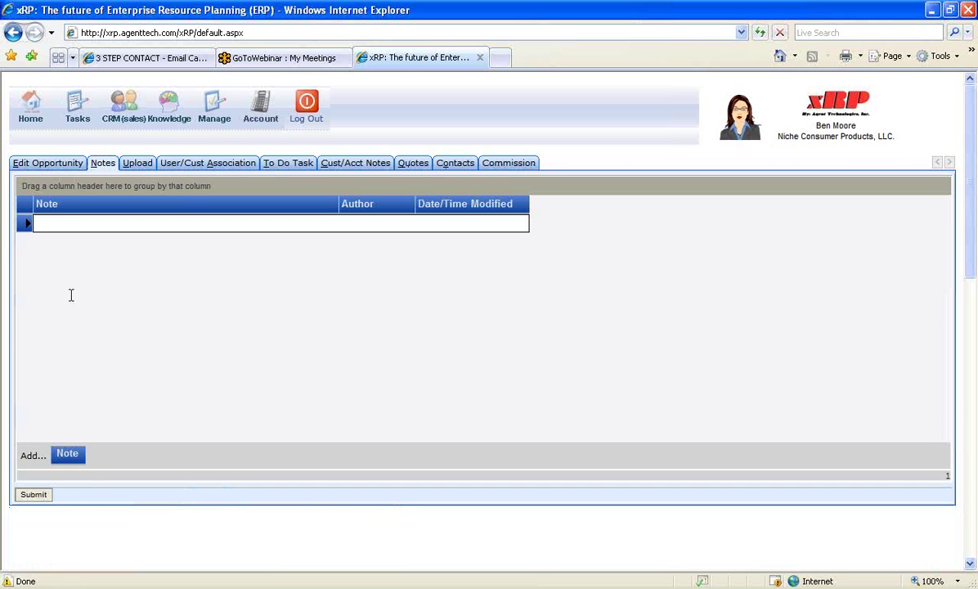
pyautogui.click(49, 225)
pyautogui.write('spoke to ')
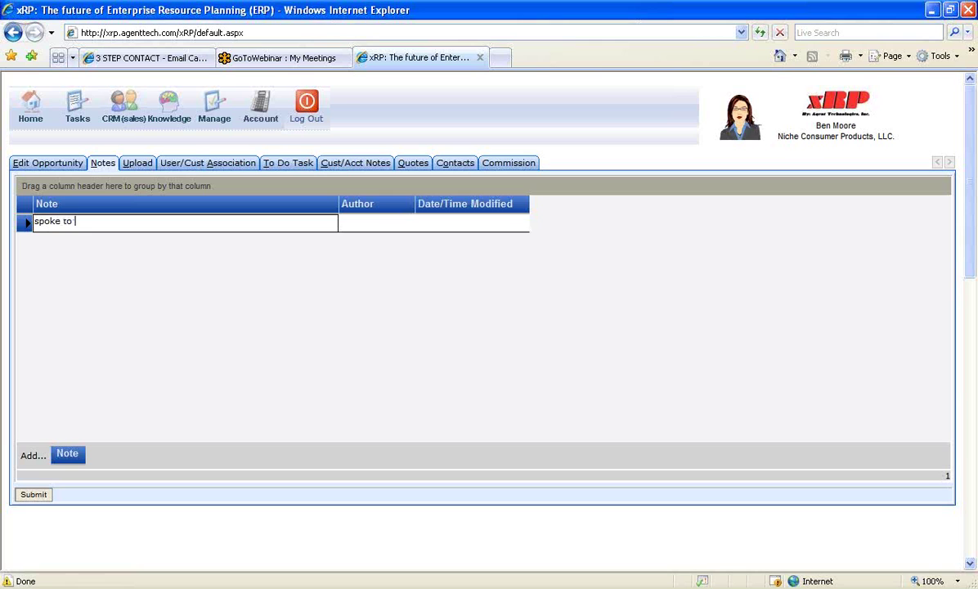
pyautogui.write('John Smith about delivery')
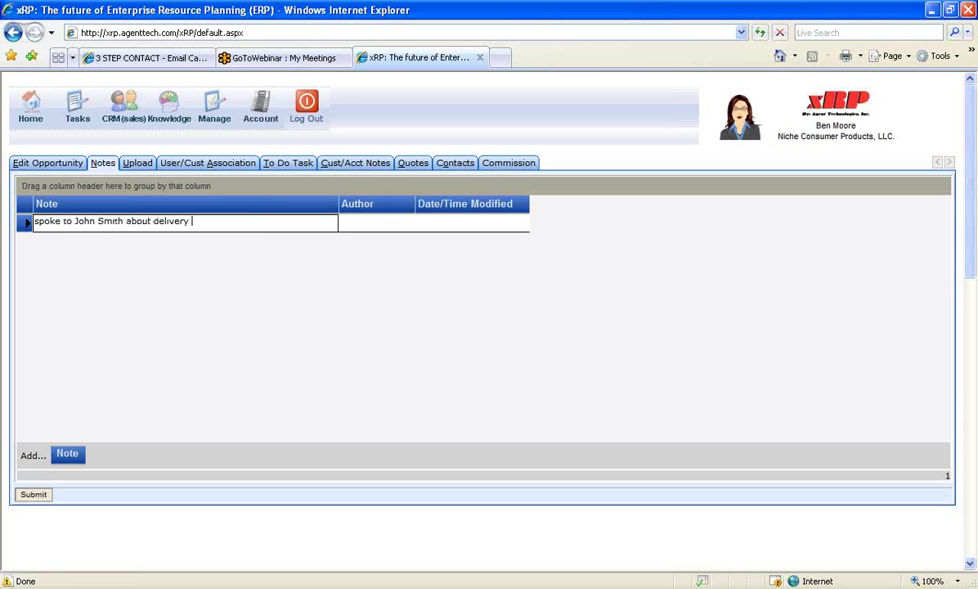
pyautogui.press('BackSpace')
pyautogui.write('ing 100 widgets on Tuesday')
pyautogui.click(34, 494)
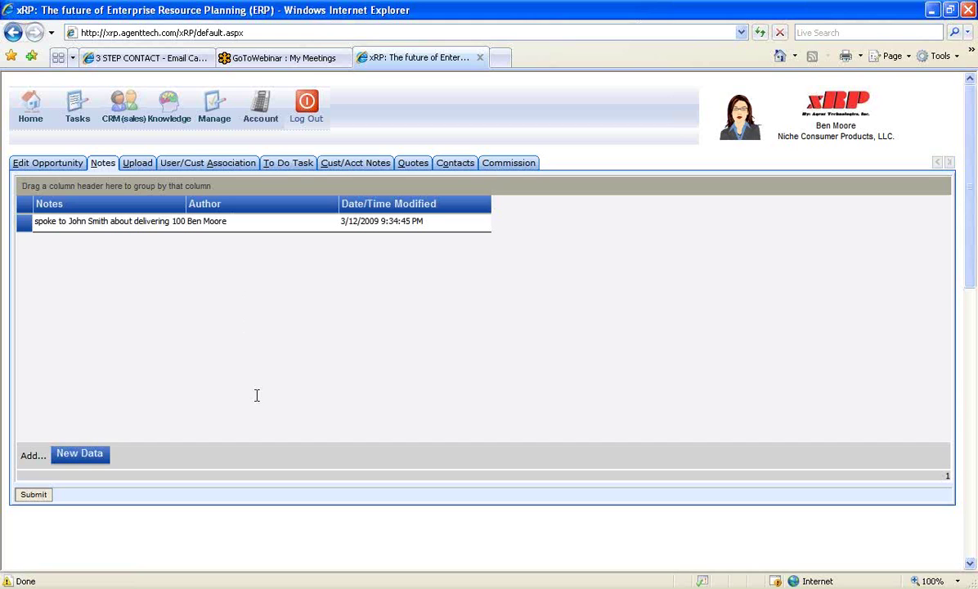
pyautogui.click(137, 163)
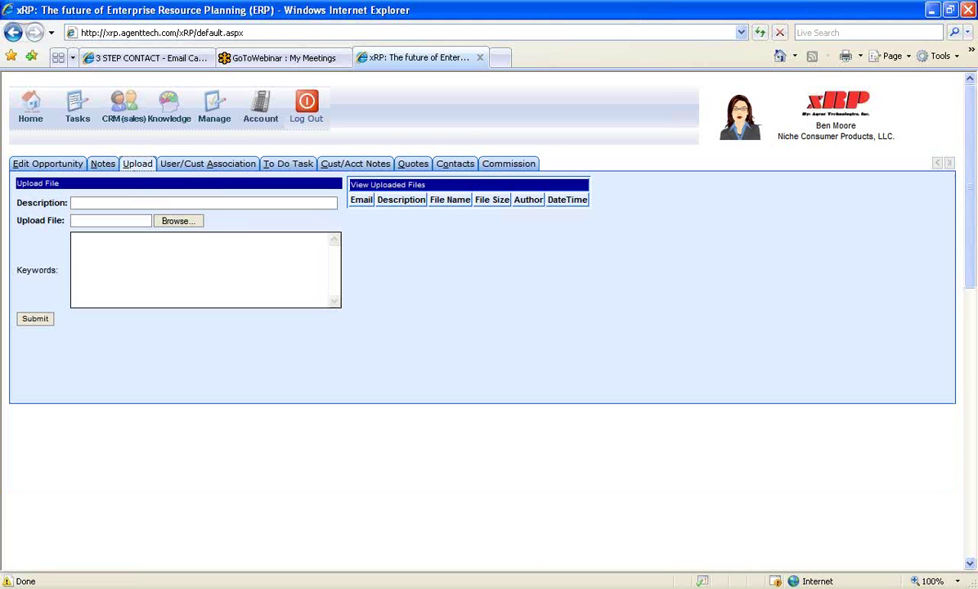
# Browse the User/Cust Association, Cust/Acct Notes and Quotes tabs
pyautogui.click(206, 164)
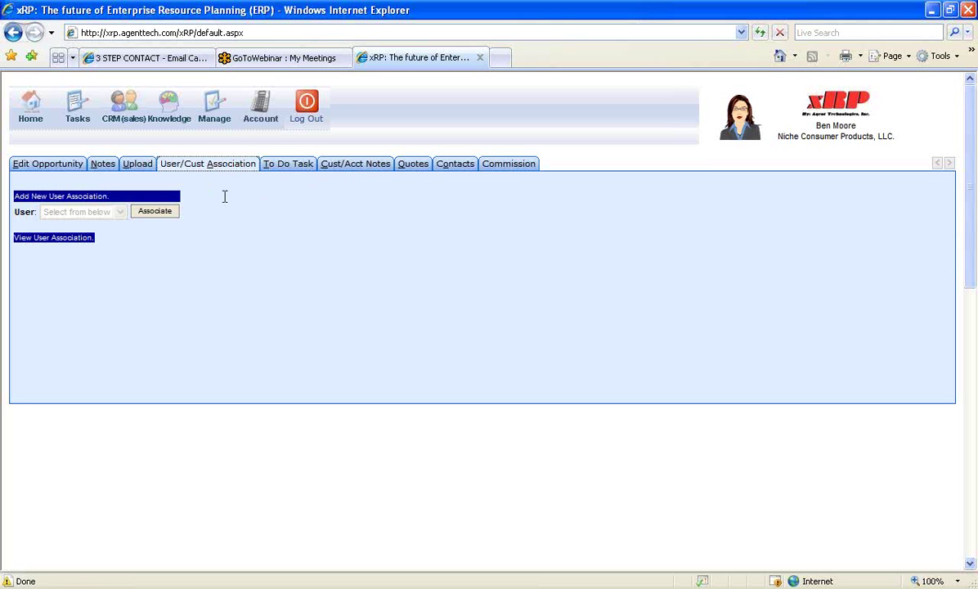
pyautogui.click(352, 163)
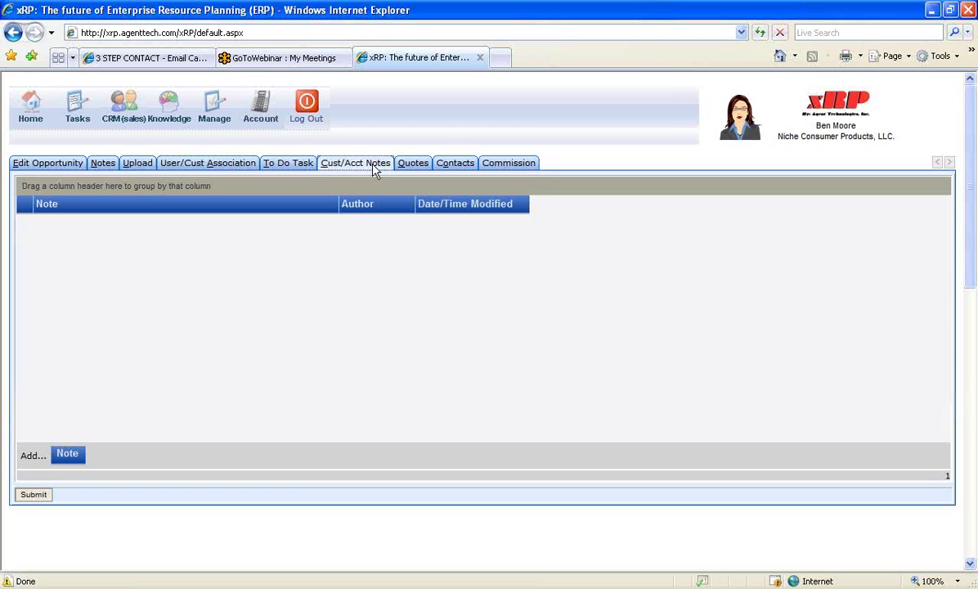
pyautogui.click(417, 166)
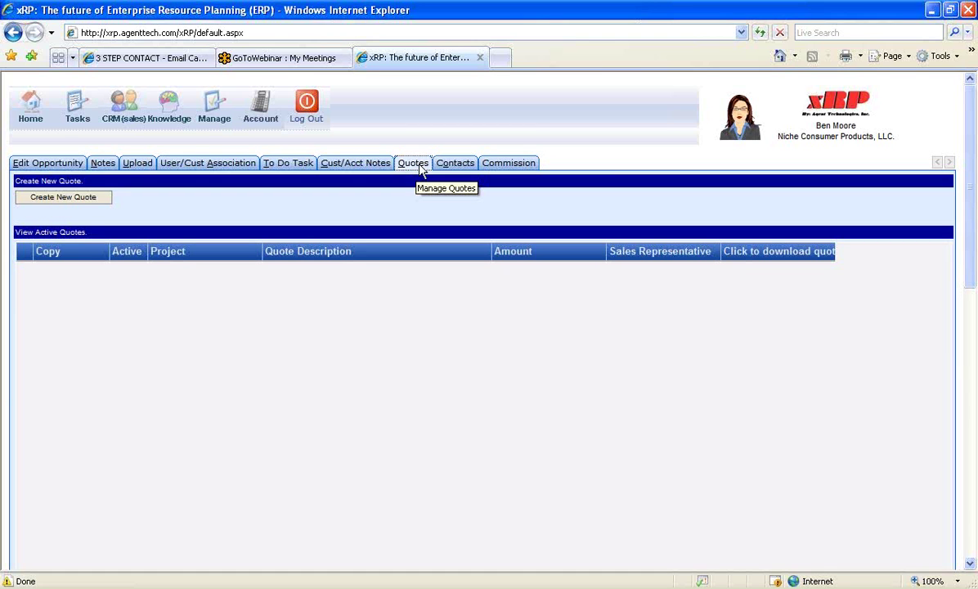
# On the Contacts tab, add a new contact with first and last name, e-mail and phone
pyautogui.click(464, 166)
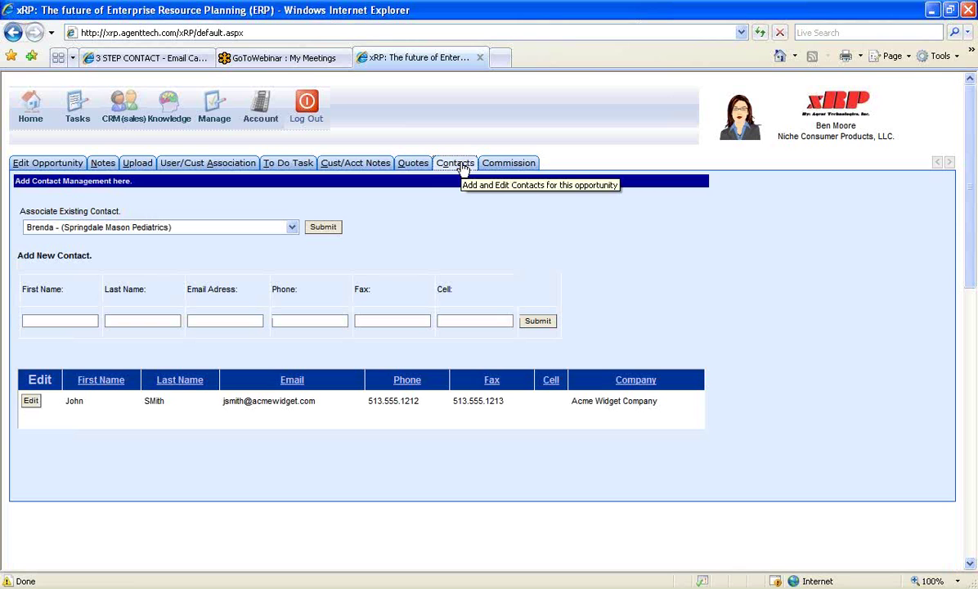
pyautogui.click(63, 322)
pyautogui.write('Joe')
pyautogui.write('ane')
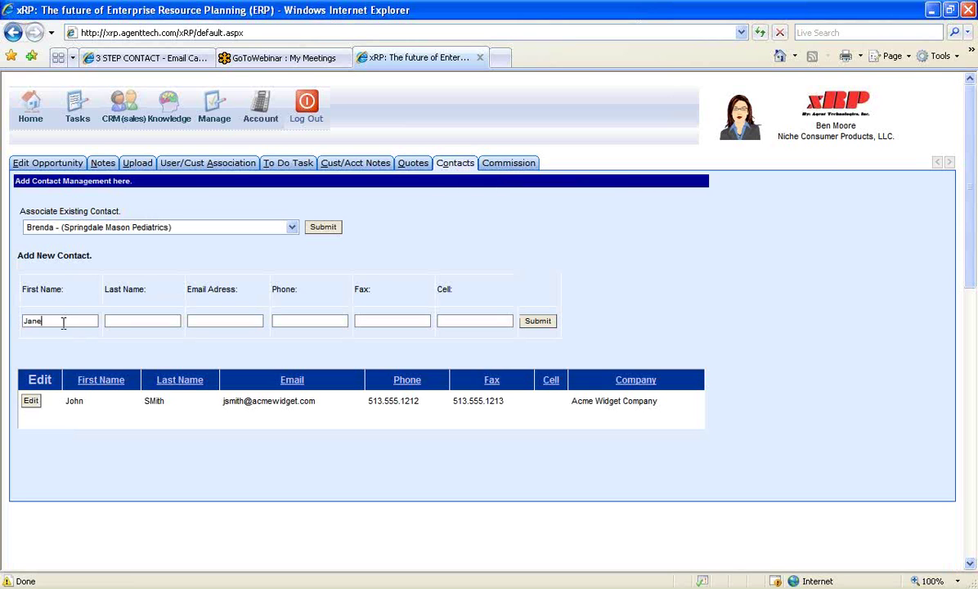
pyautogui.press('Tab')
pyautogui.write('Doe')
pyautogui.press('Tab')
pyautogui.write('jdoe@acmewid')
pyautogui.write('get.com')
pyautogui.press('Tab')
pyautogui.write('513.')
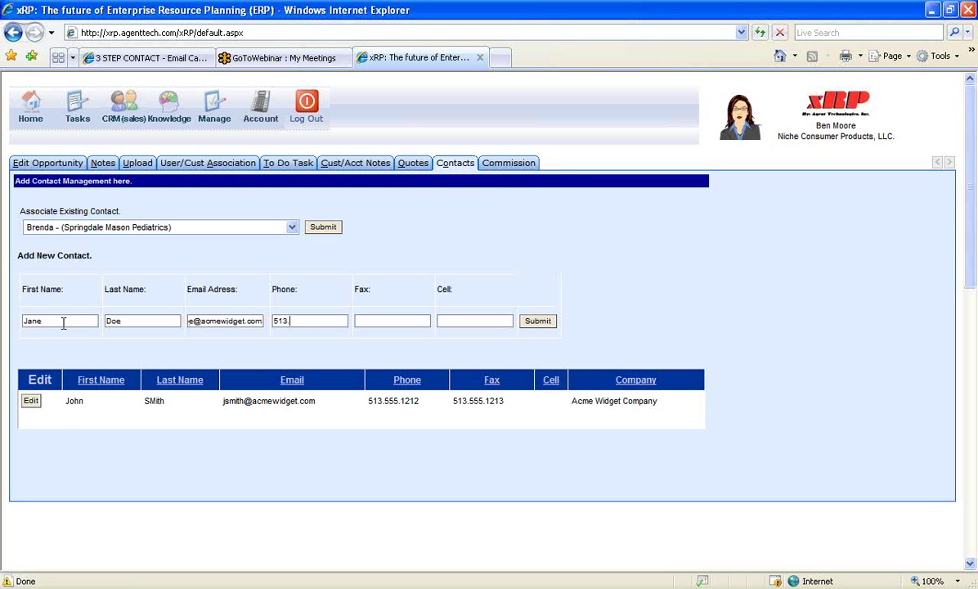
pyautogui.write('555 1212')
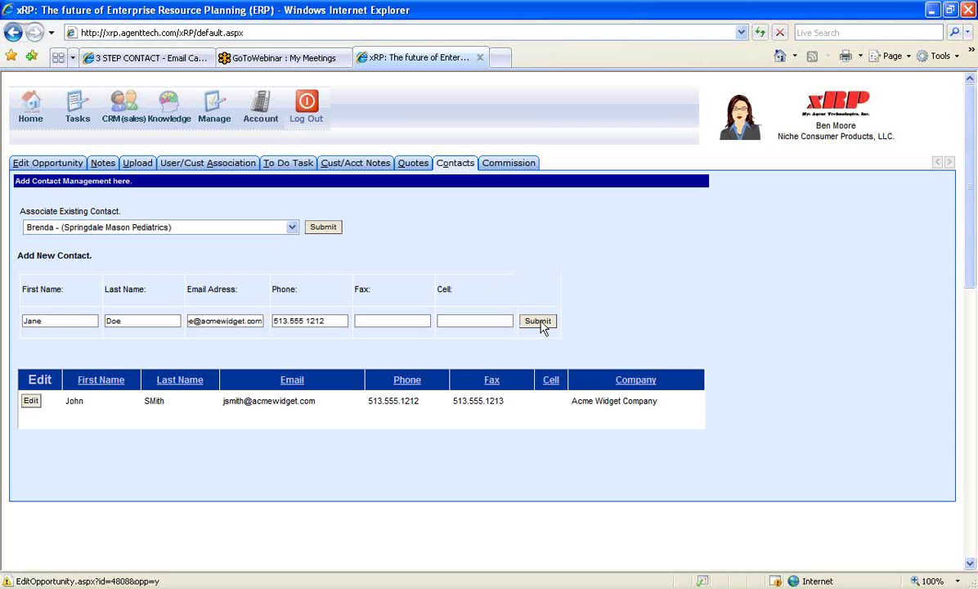
pyautogui.click(539, 322)
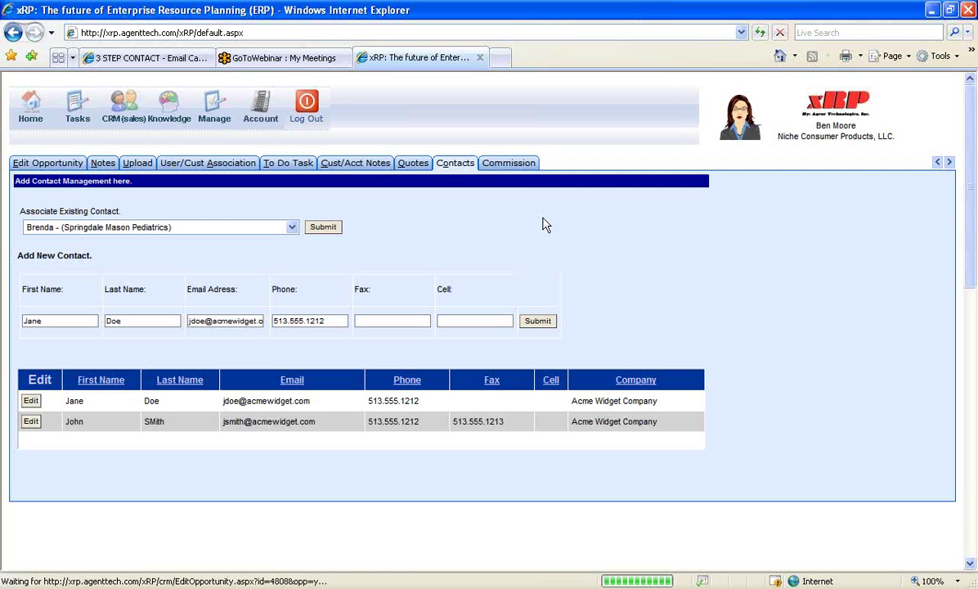
# Record a 5% commission of $50 for the opportunity's account rep
pyautogui.click(508, 163)
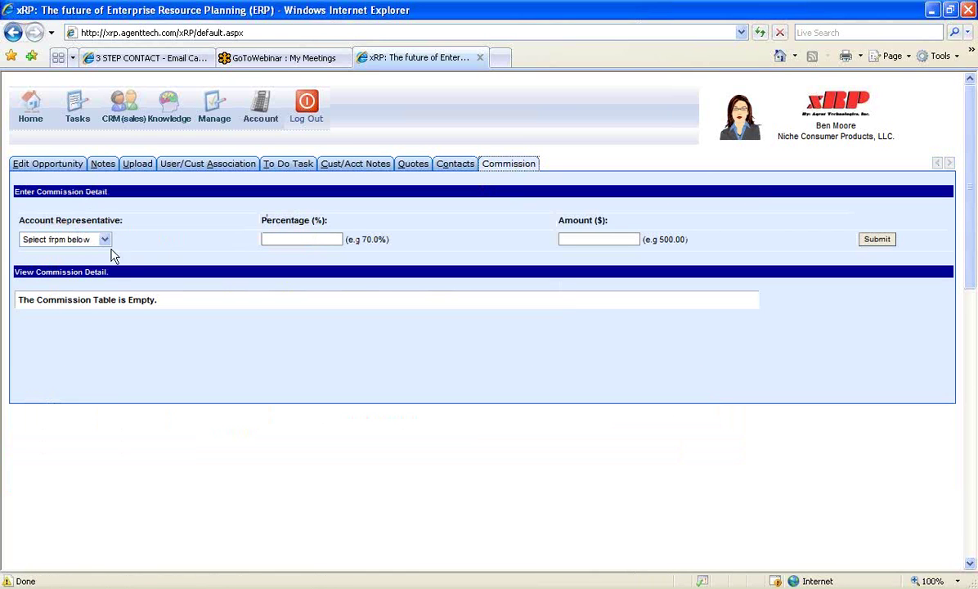
pyautogui.click(105, 240)
pyautogui.click(90, 273)
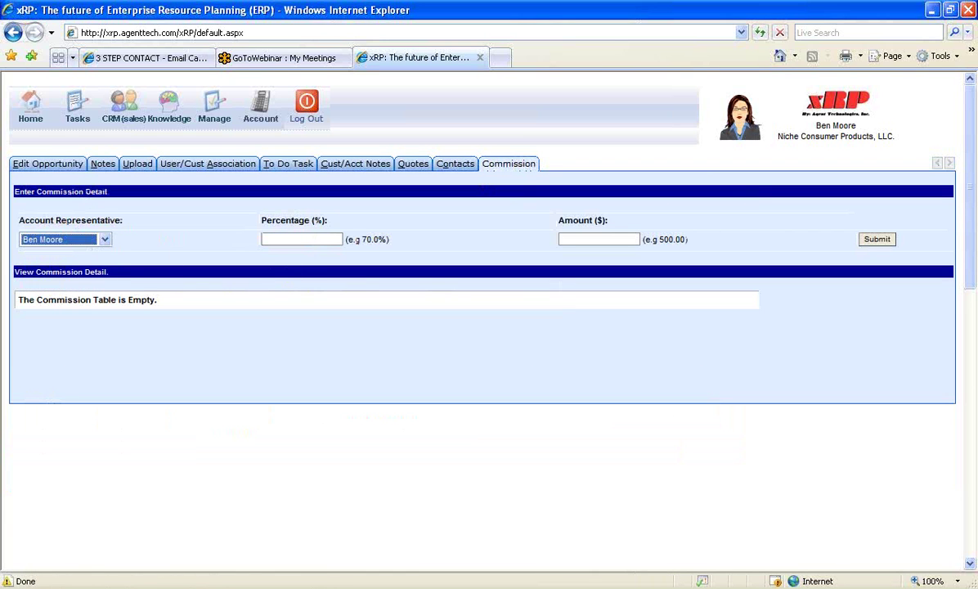
pyautogui.click(317, 238)
pyautogui.write('5')
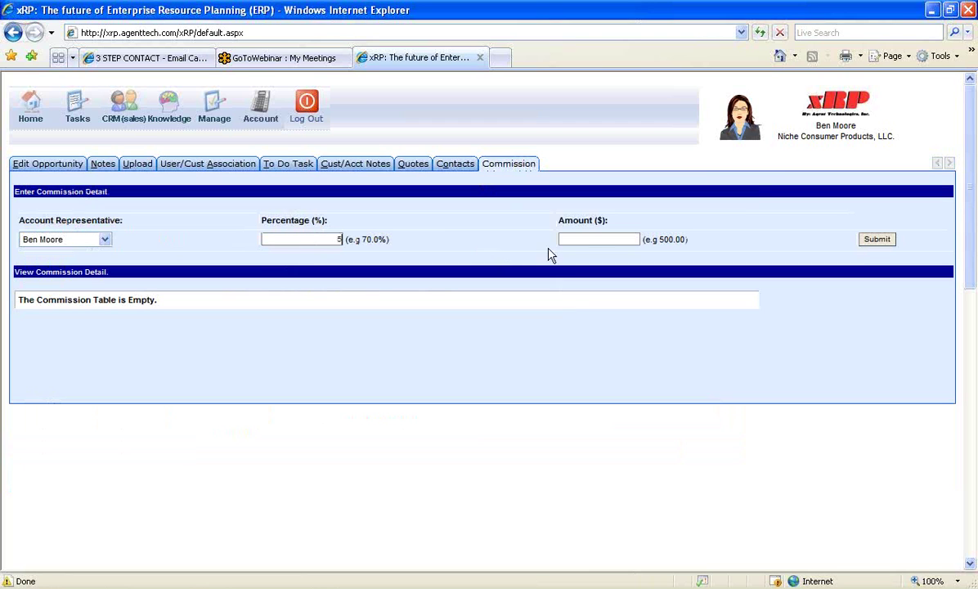
pyautogui.click(620, 235)
pyautogui.write('50')
pyautogui.click(878, 238)
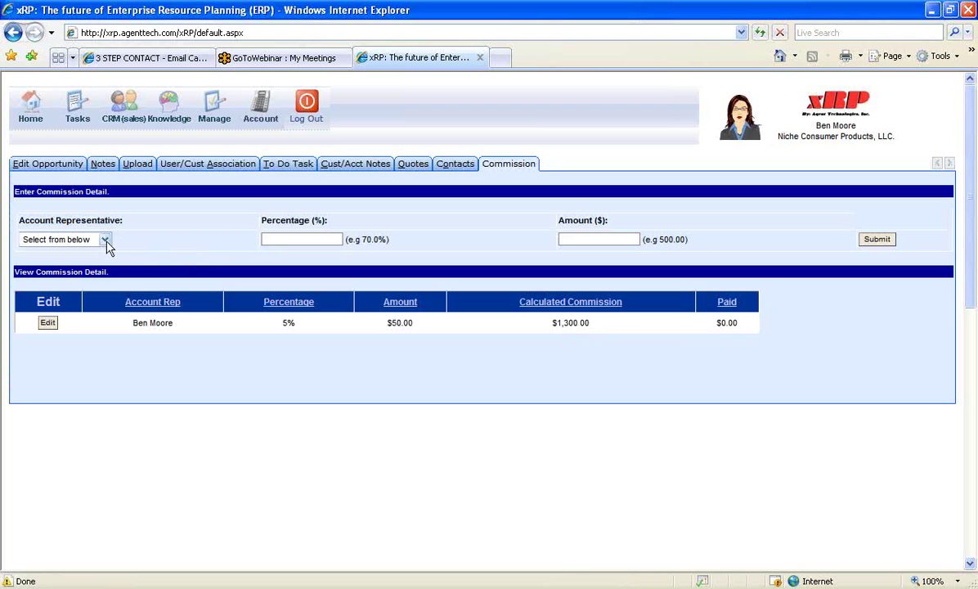
# Record a second commission of 2.5% and $100 for another representative
pyautogui.click(103, 239)
pyautogui.click(82, 256)
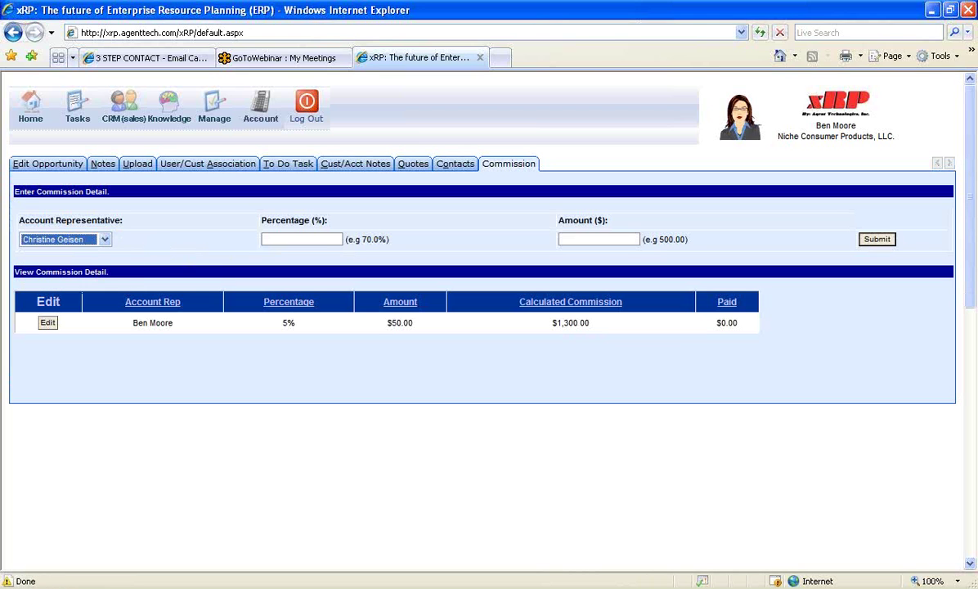
pyautogui.click(324, 239)
pyautogui.write('2.5')
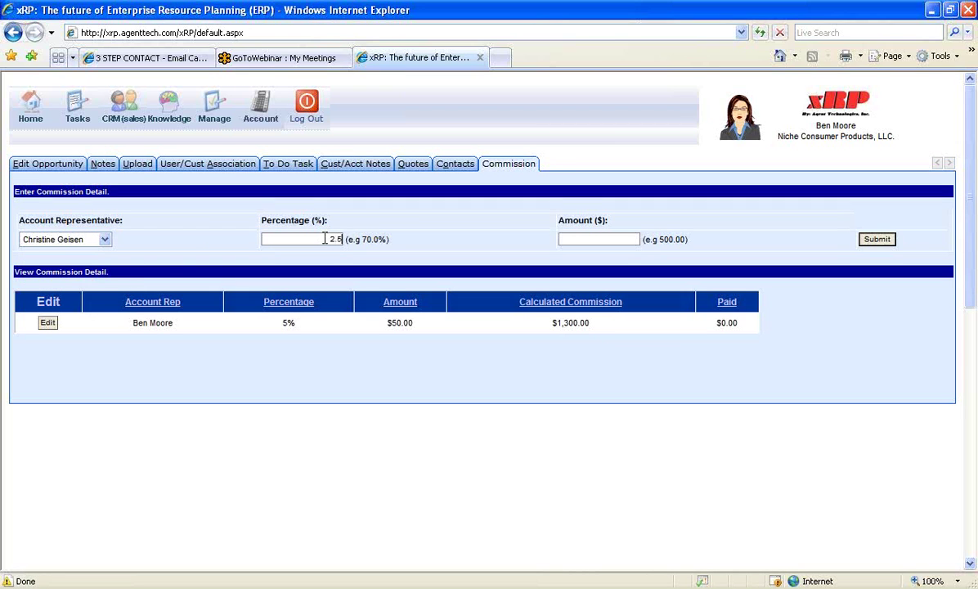
pyautogui.click(600, 236)
pyautogui.write('100')
pyautogui.click(873, 240)
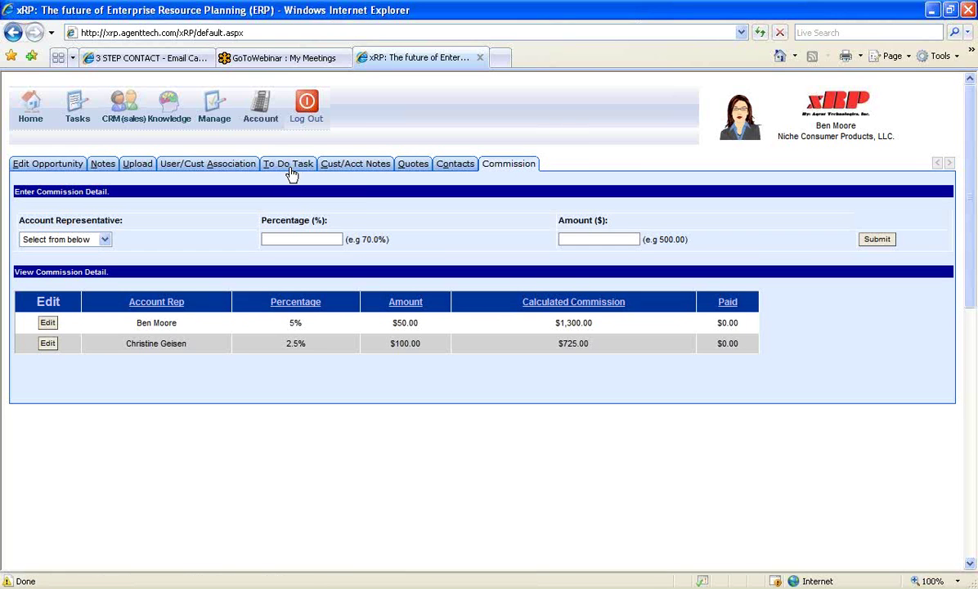
pyautogui.click(286, 167)
# Start a new to-do task with subject 'send product sample', keeping the assigned user
pyautogui.click(91, 198)
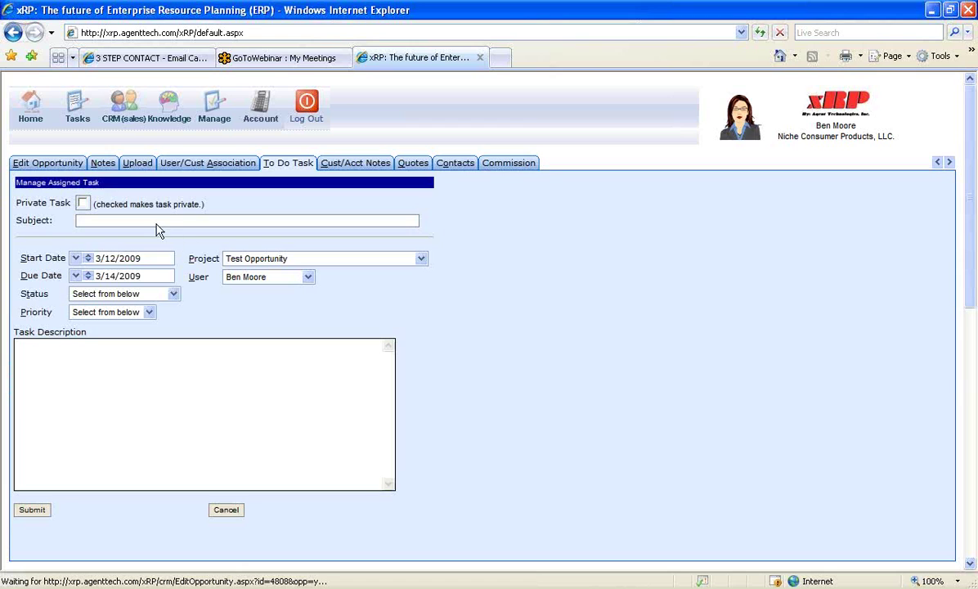
pyautogui.click(124, 219)
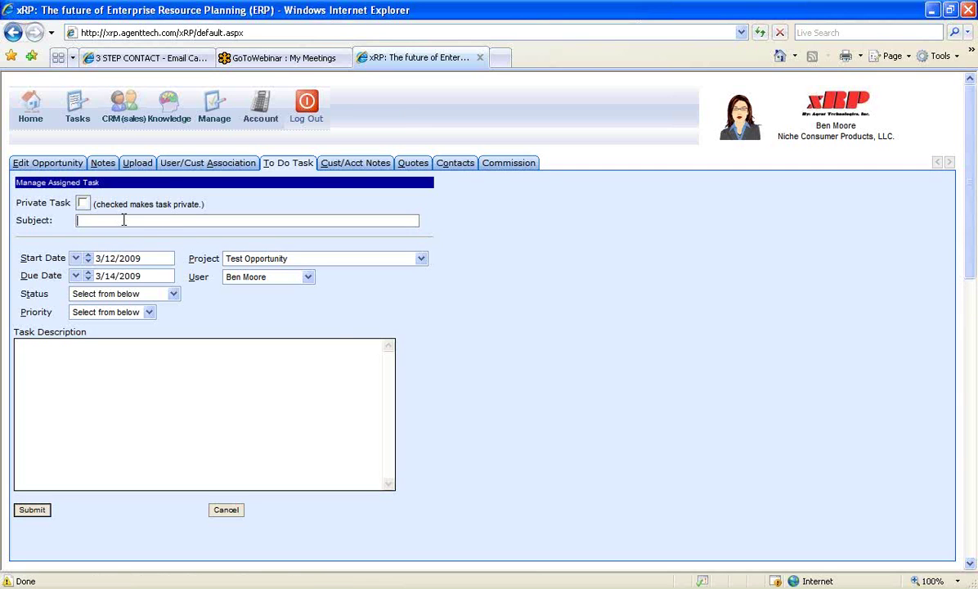
pyautogui.write('send product sample')
pyautogui.click(293, 282)
pyautogui.click(349, 290)
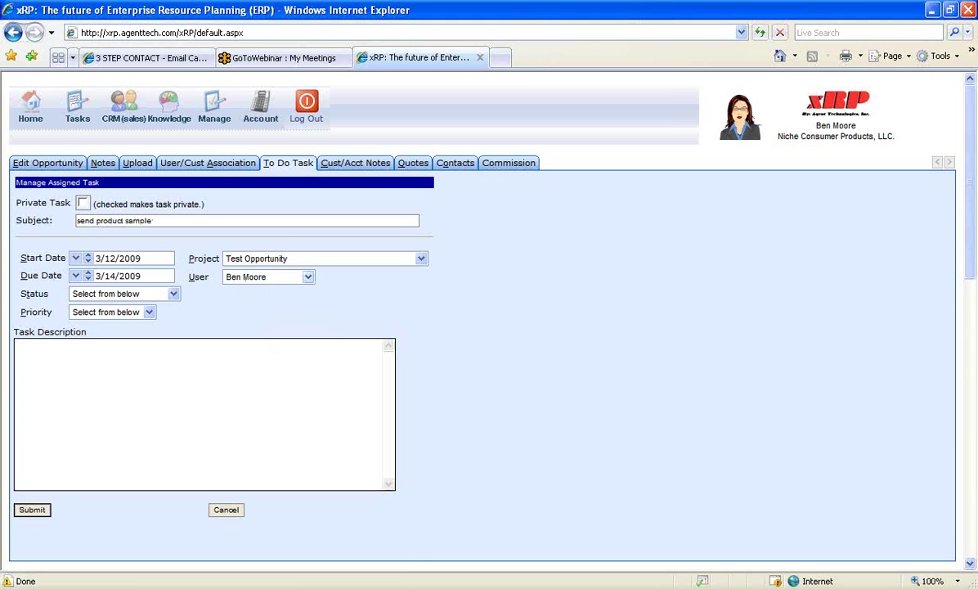
# Set status Not Started, priority 2-High, description 'send product sample', and submit the task
pyautogui.click(142, 299)
pyautogui.click(121, 321)
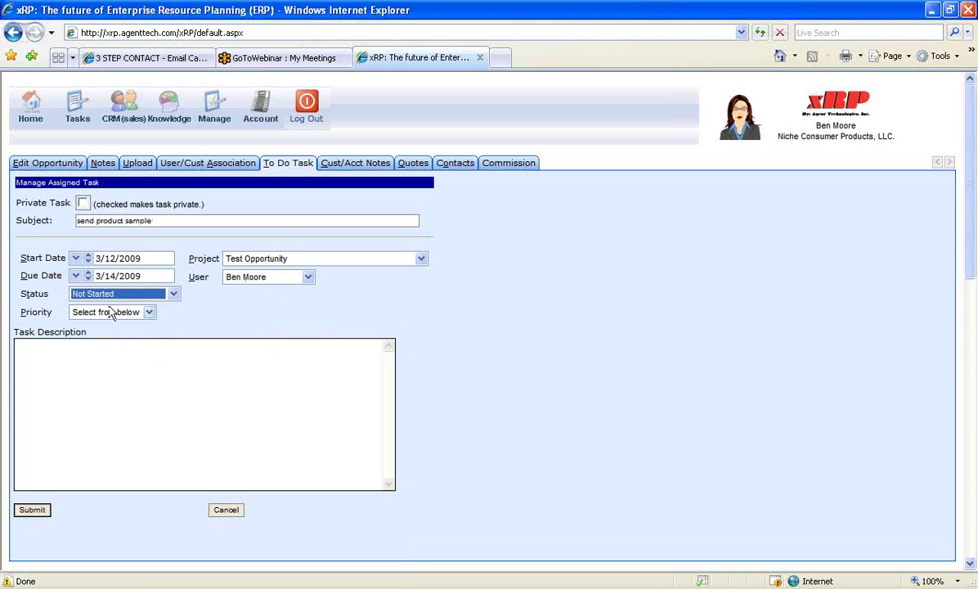
pyautogui.click(111, 312)
pyautogui.click(96, 344)
pyautogui.click(75, 353)
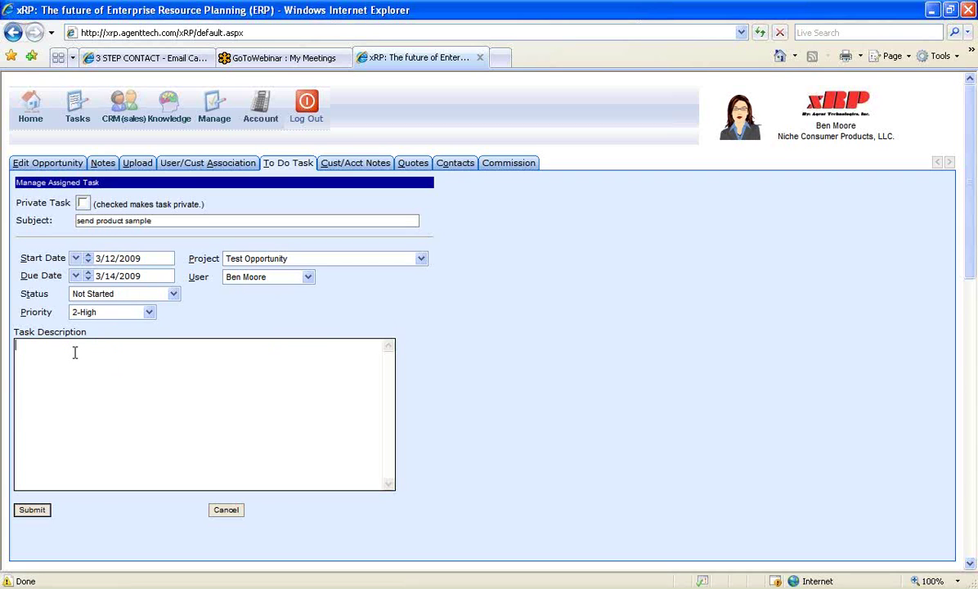
pyautogui.write('sned')
pyautogui.press('BackSpace')
pyautogui.press('BackSpace')
pyautogui.press('BackSpace')
pyautogui.write('end product sample')
pyautogui.click(32, 509)
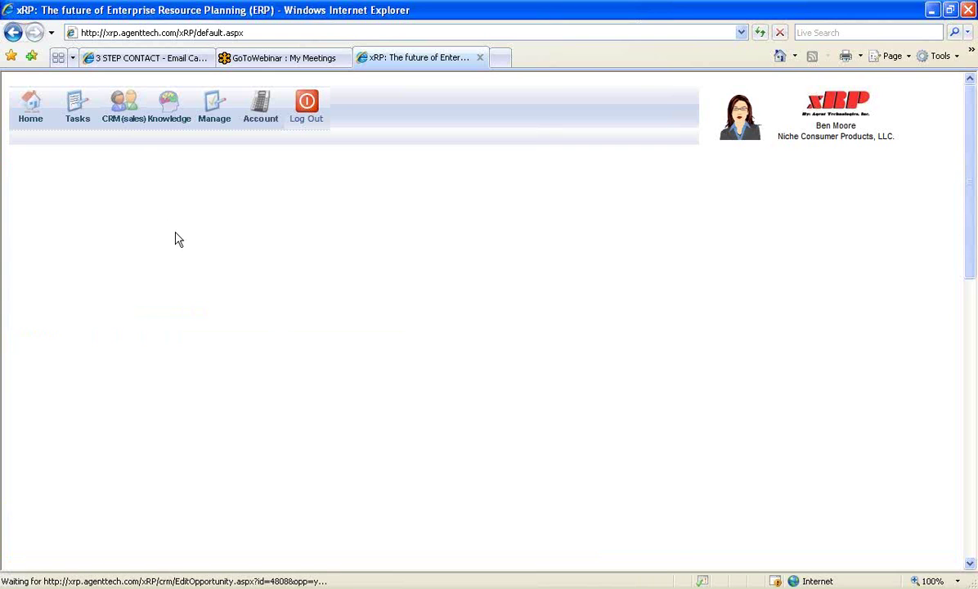
# Open the assigned tasks list, then the CRM opportunity Status Report
pyautogui.moveTo(77, 123)
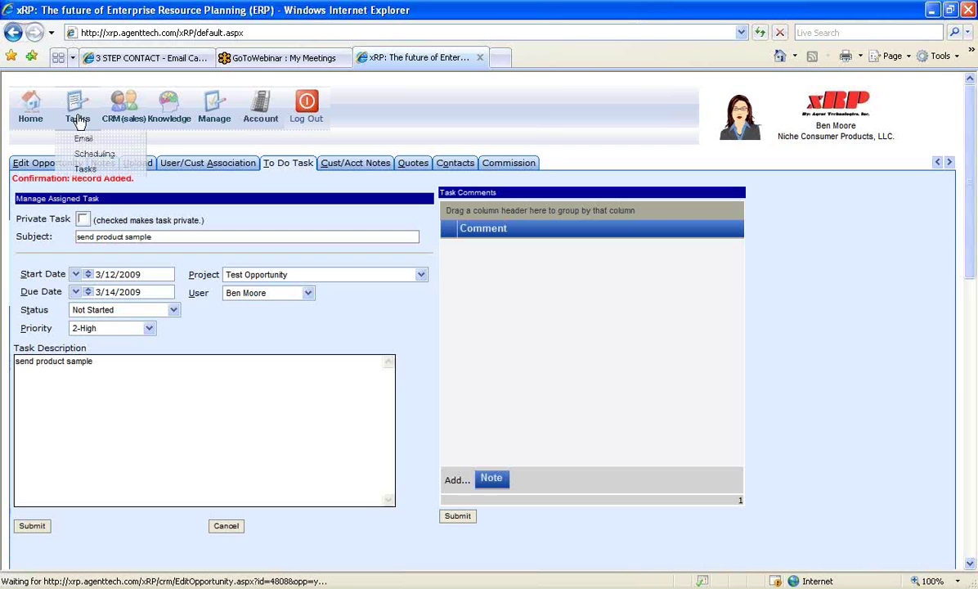
pyautogui.click(89, 169)
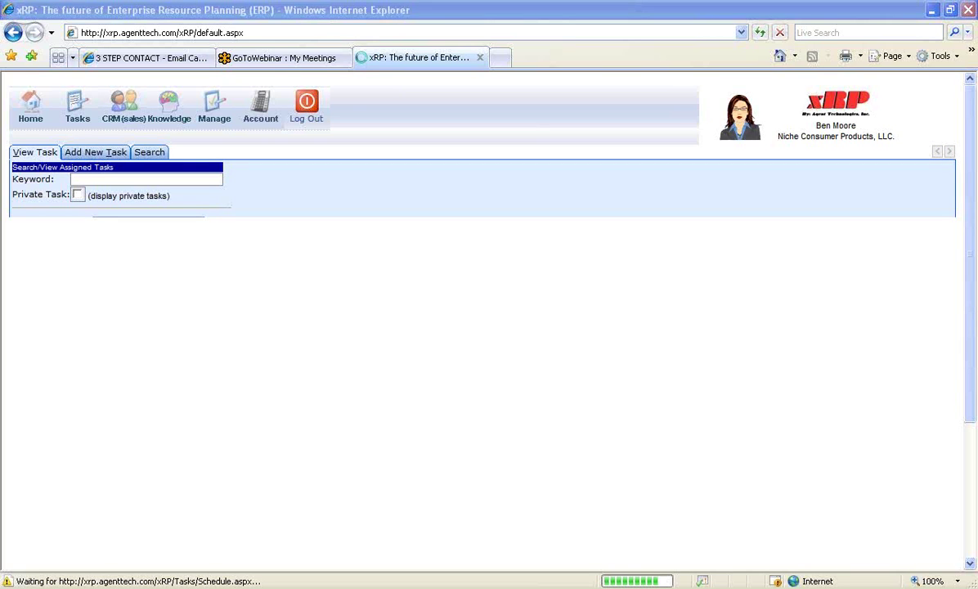
pyautogui.moveTo(122, 119)
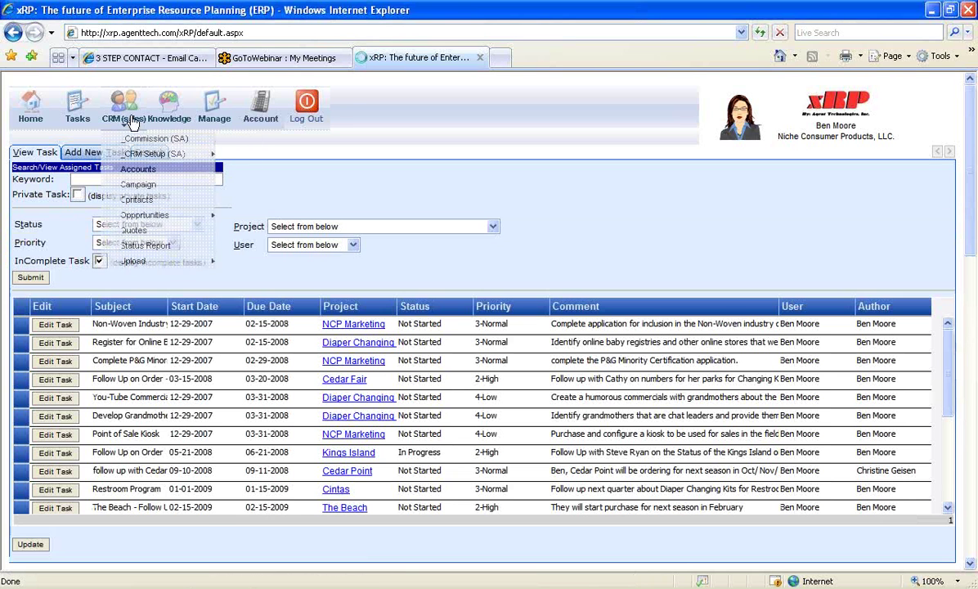
pyautogui.moveTo(168, 261)
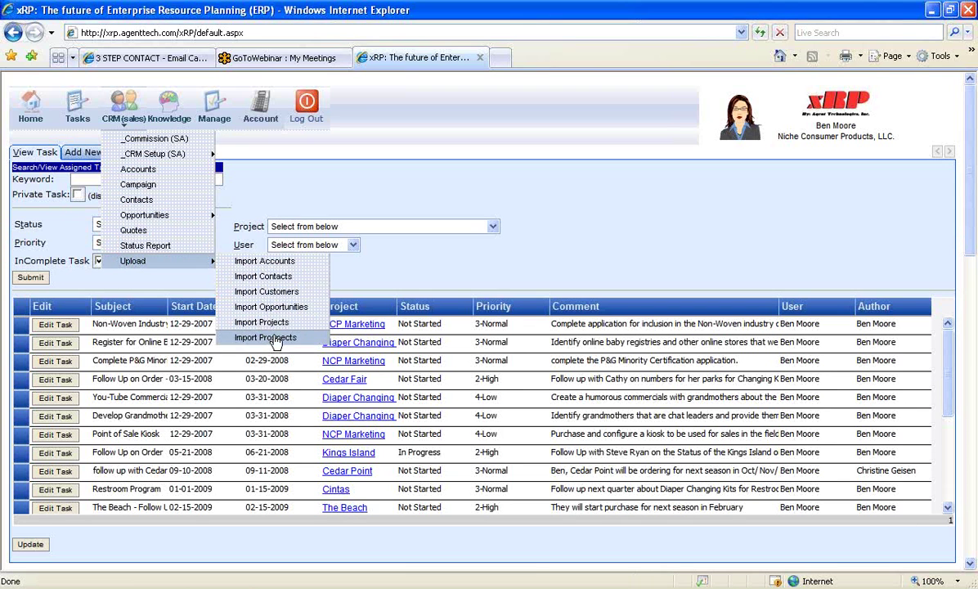
pyautogui.click(146, 246)
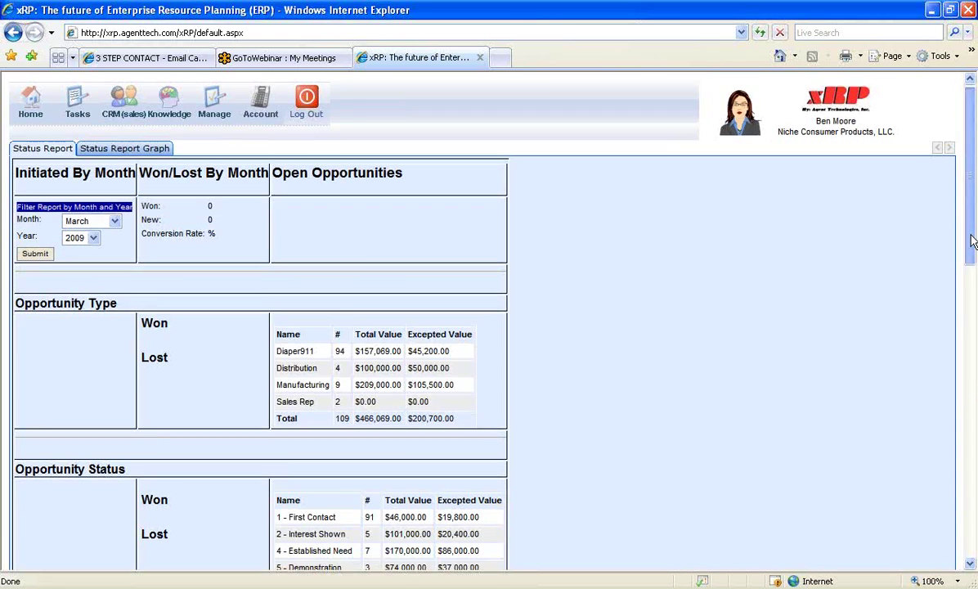
# Scroll through the Status Report tables of opportunities by type, status and account representative
pyautogui.moveTo(974, 240); pyautogui.dragTo(974, 286)
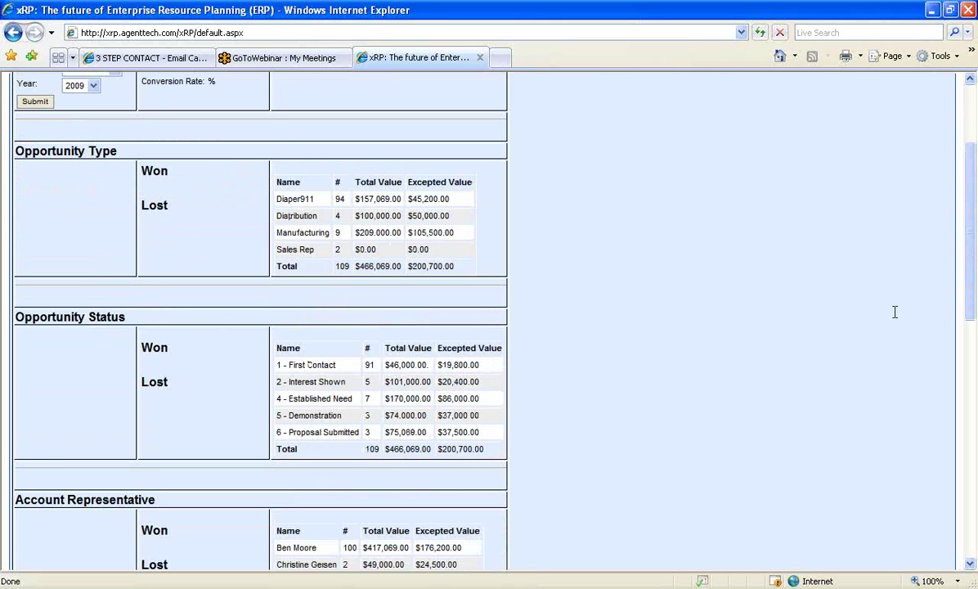
pyautogui.scroll(-3, 969, 285)
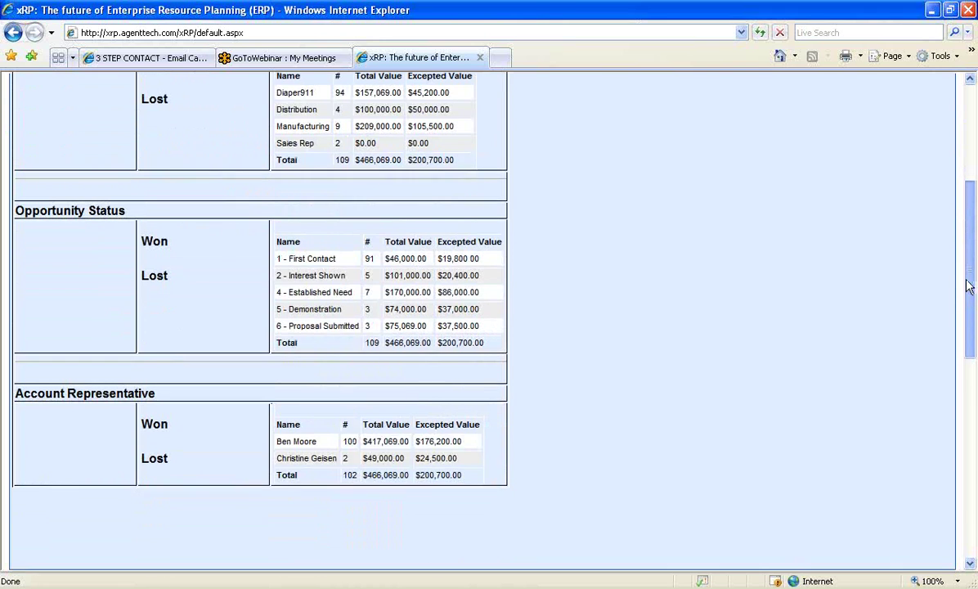
pyautogui.scroll(-2, 969, 285)
pyautogui.scroll(2, 966, 278)
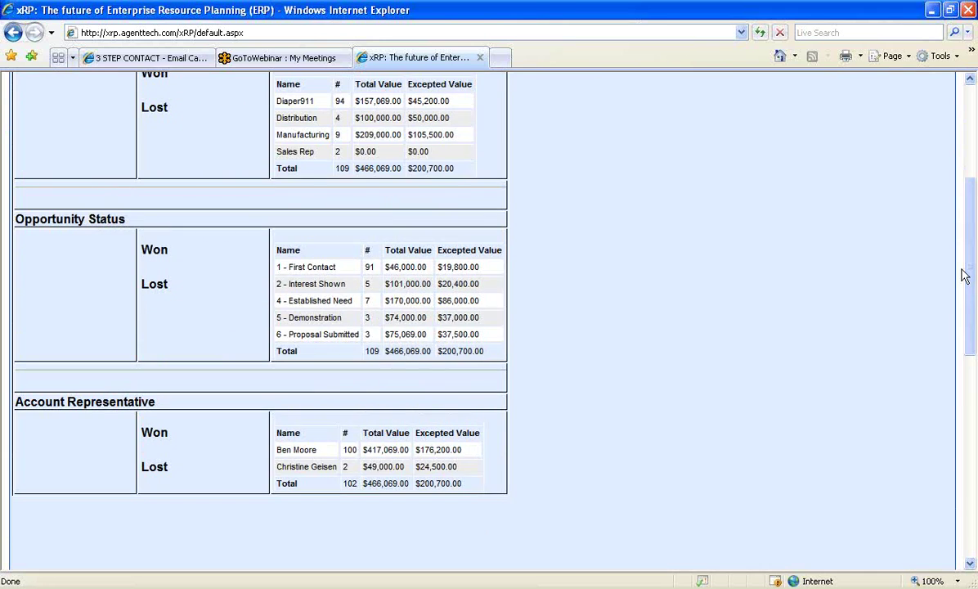
pyautogui.scroll(7, 973, 304)
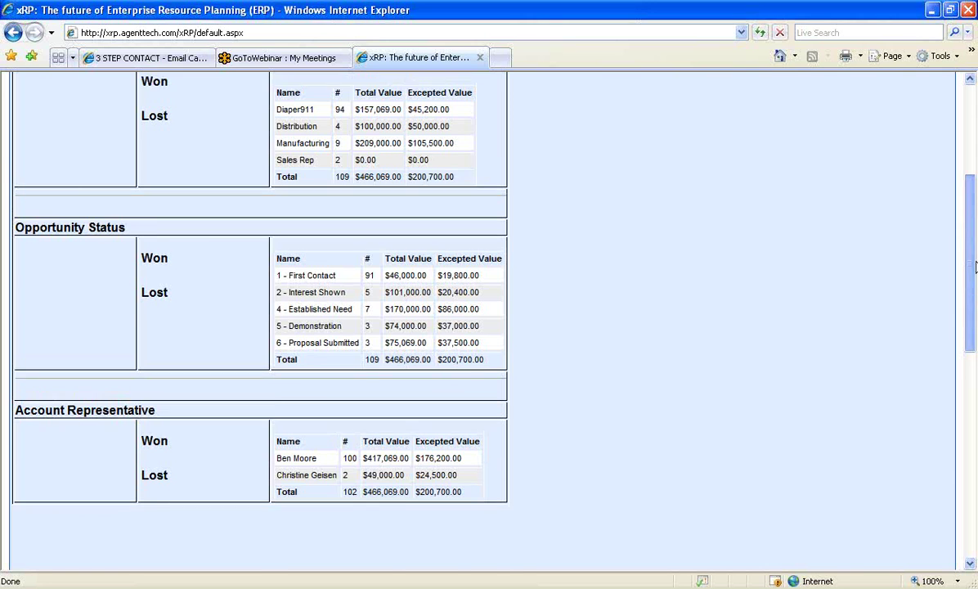
# Switch to the Status Report Graph and view the Sales Pipeline chart for 2009.03–2010.02
pyautogui.click(109, 156)
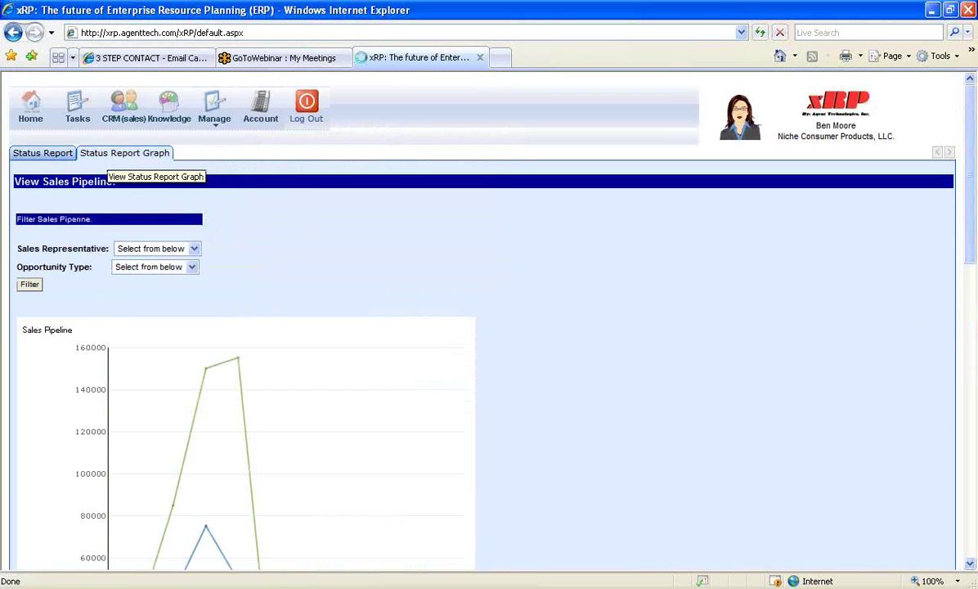
pyautogui.moveTo(974, 229); pyautogui.dragTo(972, 308)
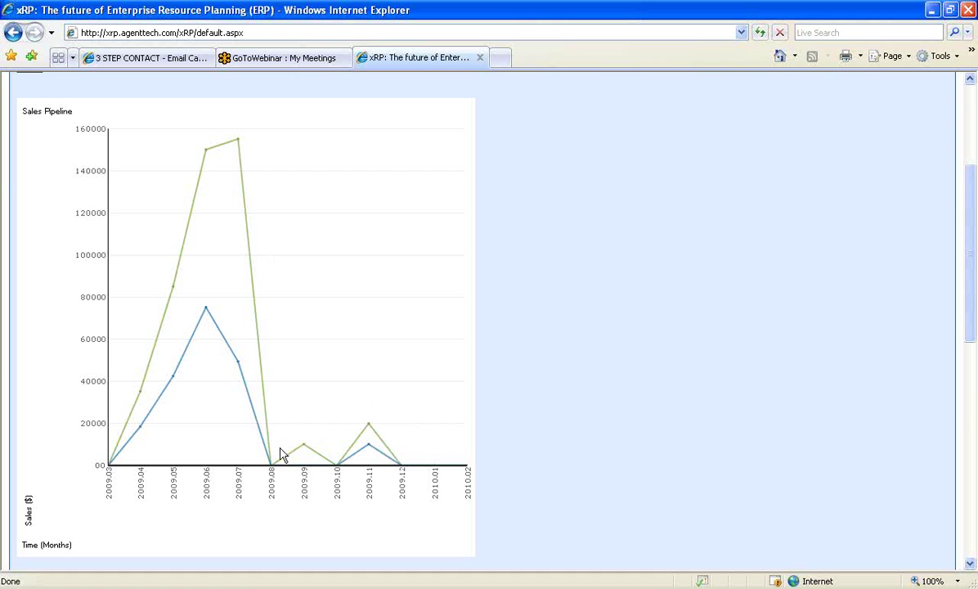
pyautogui.moveTo(972, 261); pyautogui.dragTo(971, 148)
pyautogui.moveTo(178, 121)
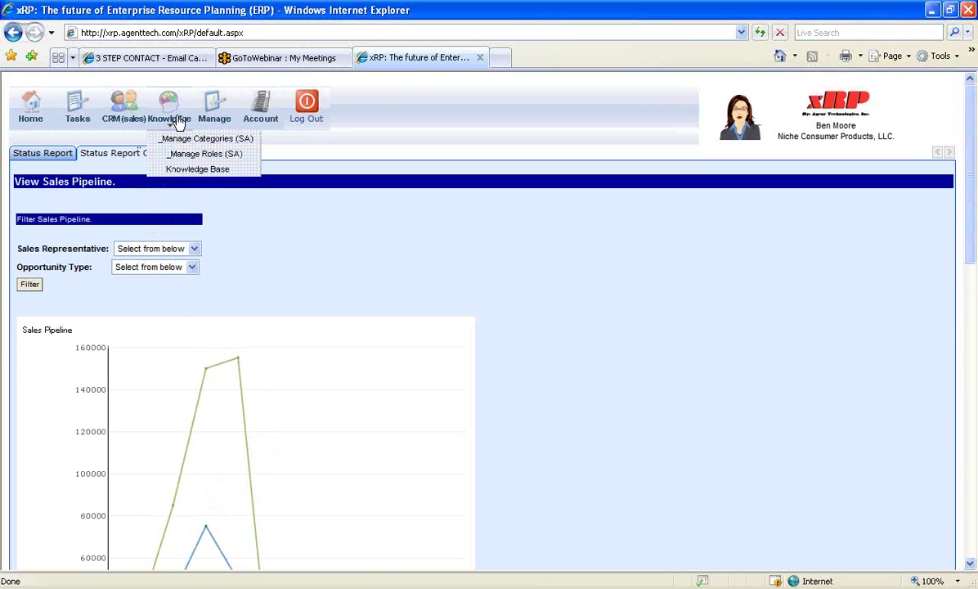
# Open Knowledge > Knowledge Base to list the seven active procedures and articles
pyautogui.click(197, 169)
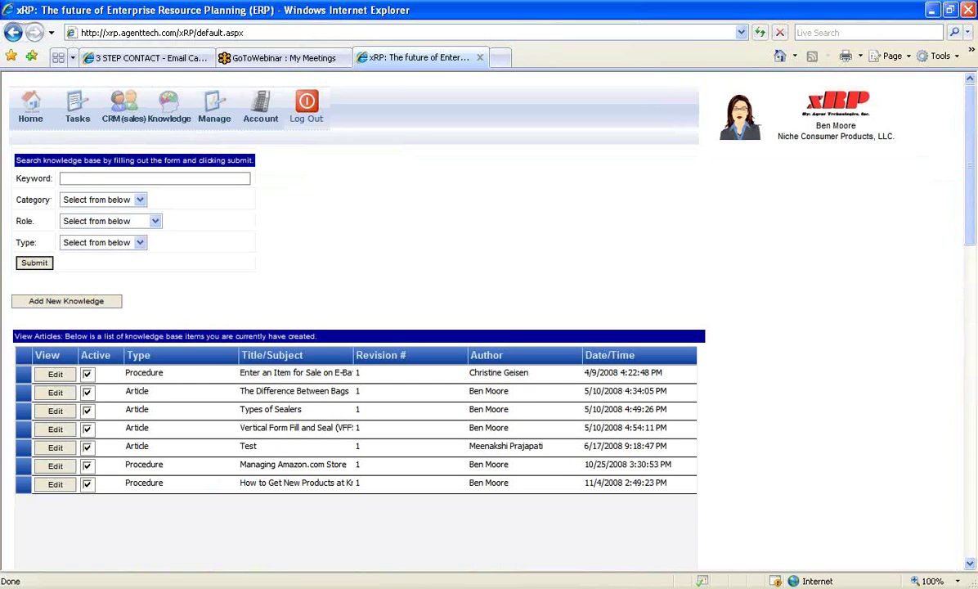
pyautogui.moveTo(214, 121)
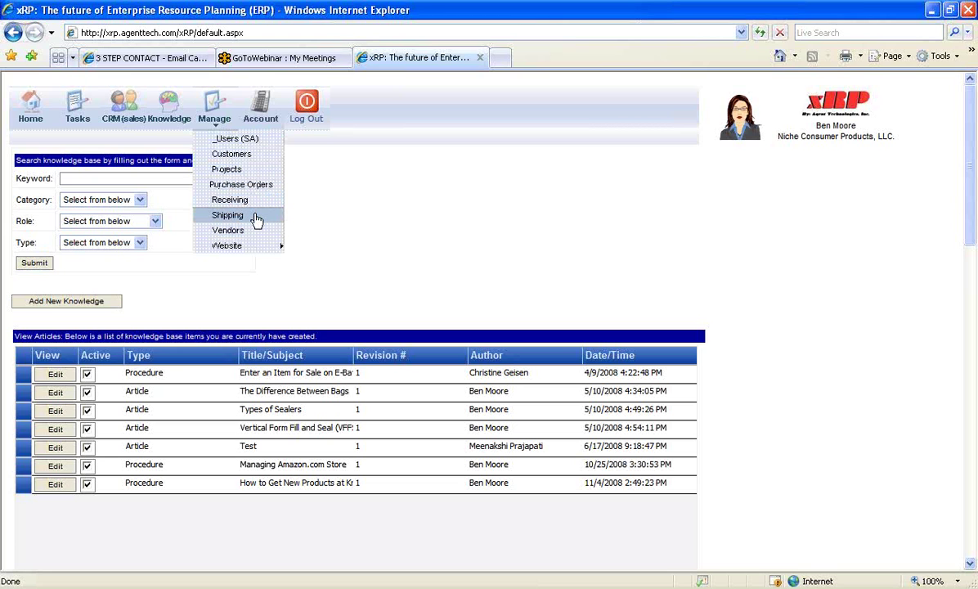
# Open Manage > Users (SA) and check the User Type options, keeping Administrator
pyautogui.click(244, 138)
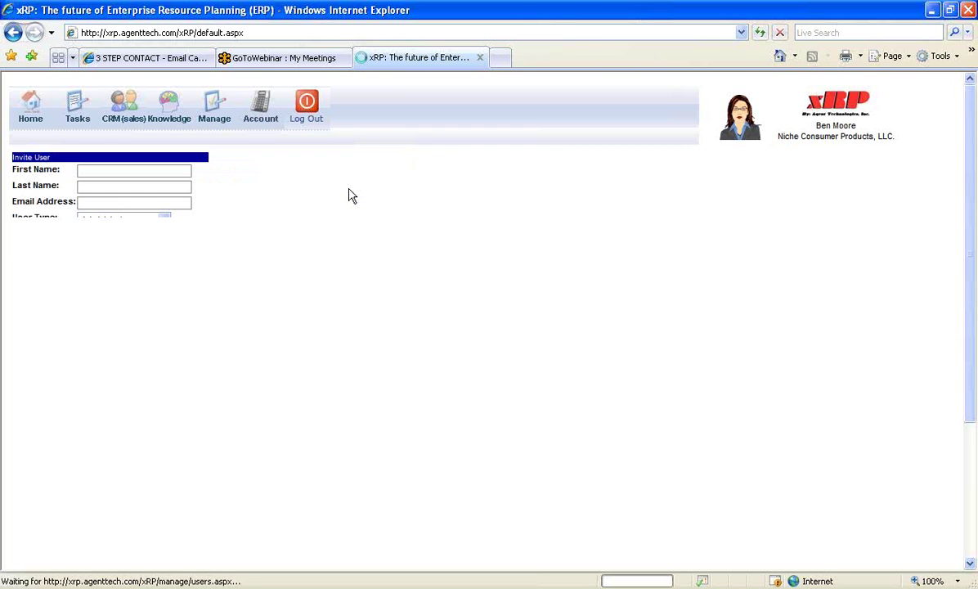
pyautogui.click(164, 221)
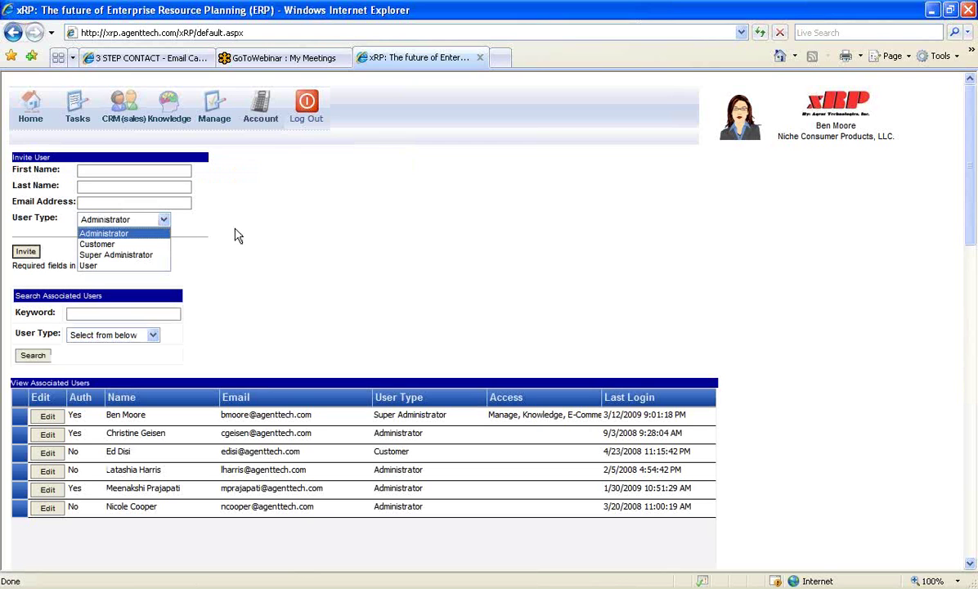
pyautogui.click(256, 158)
pyautogui.moveTo(260, 114)
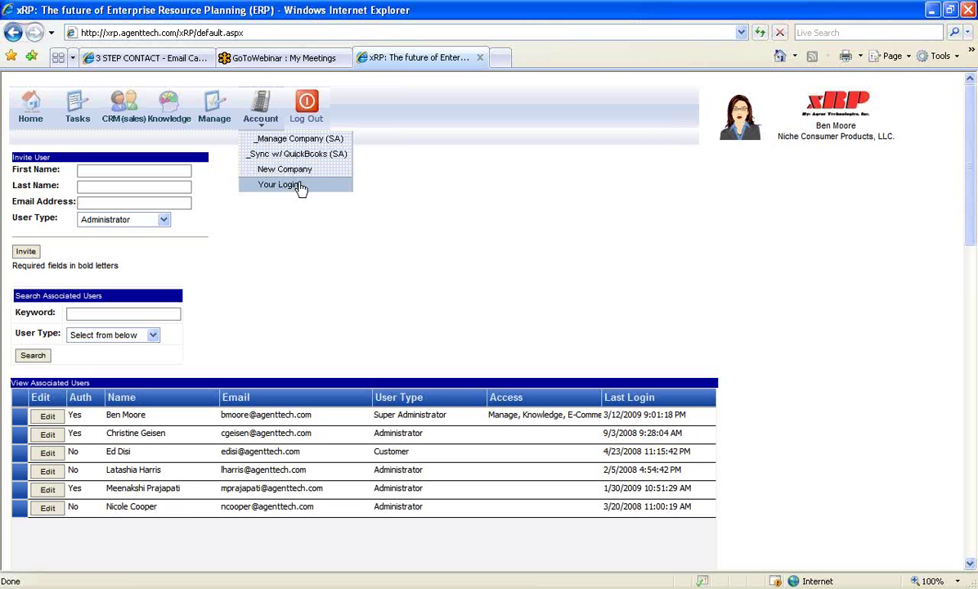
# Open Account > Manage Company (SA) and wait for the page to load
pyautogui.click(288, 139)
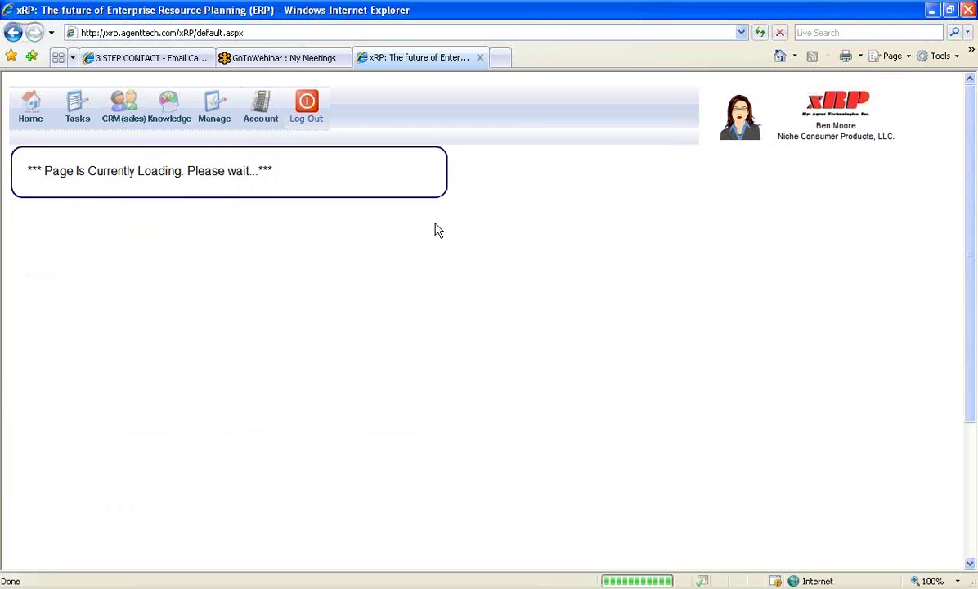